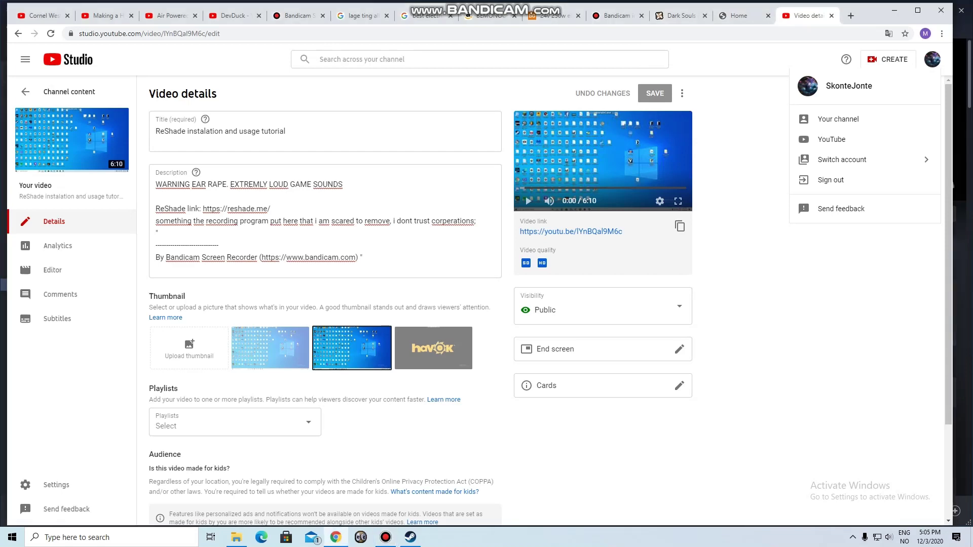
Manually download the DARK and FRESH Souls Remastered main file from its Nexus Mods page
left_click(679, 15)
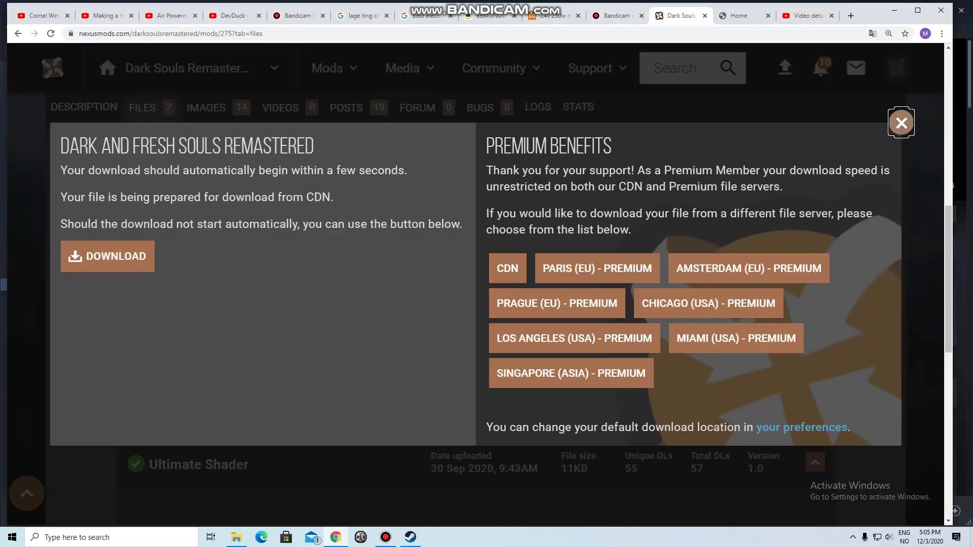
left_click(901, 122)
scroll(486, 314, "down", 1)
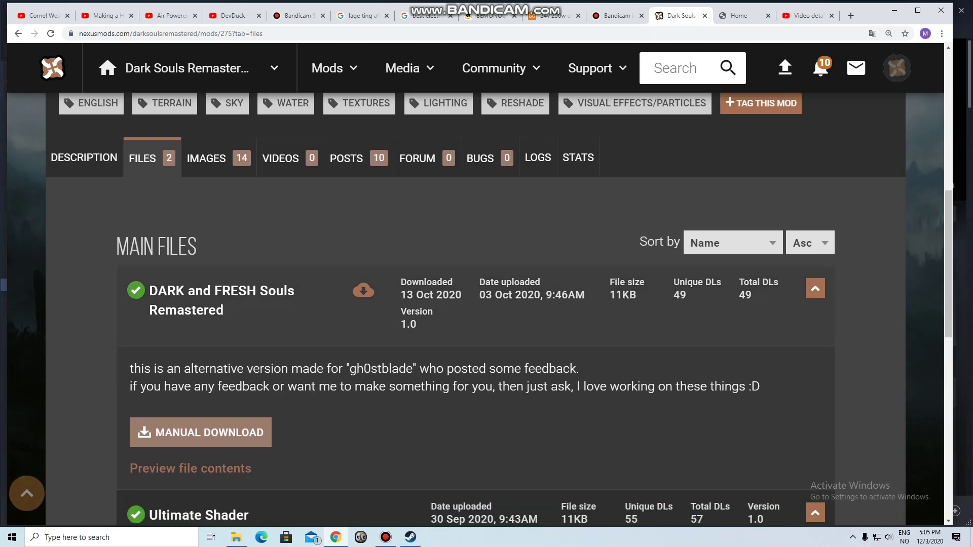
scroll(486, 314, "up", 3)
scroll(634, 255, "up", 2)
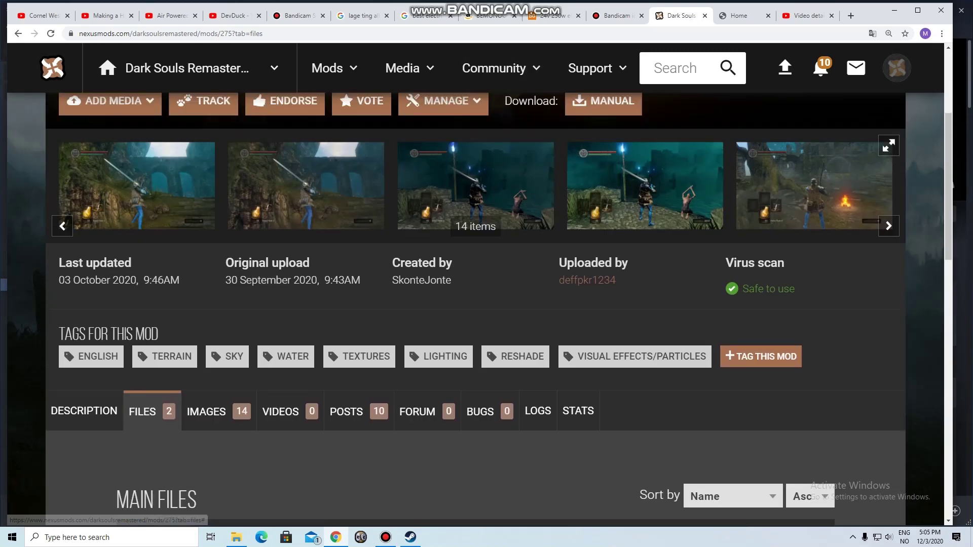
scroll(633, 255, "down", 3)
scroll(578, 269, "down", 2)
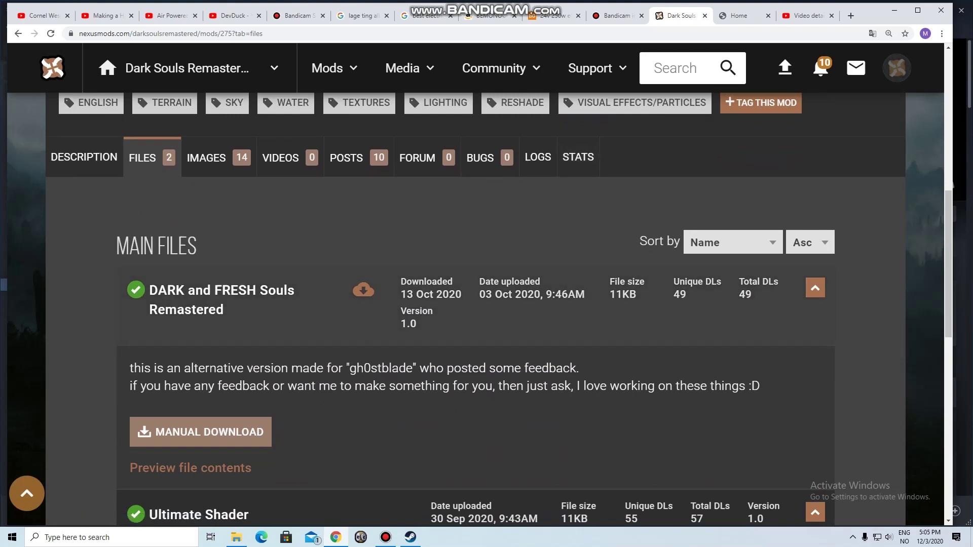
scroll(499, 309, "down", 1)
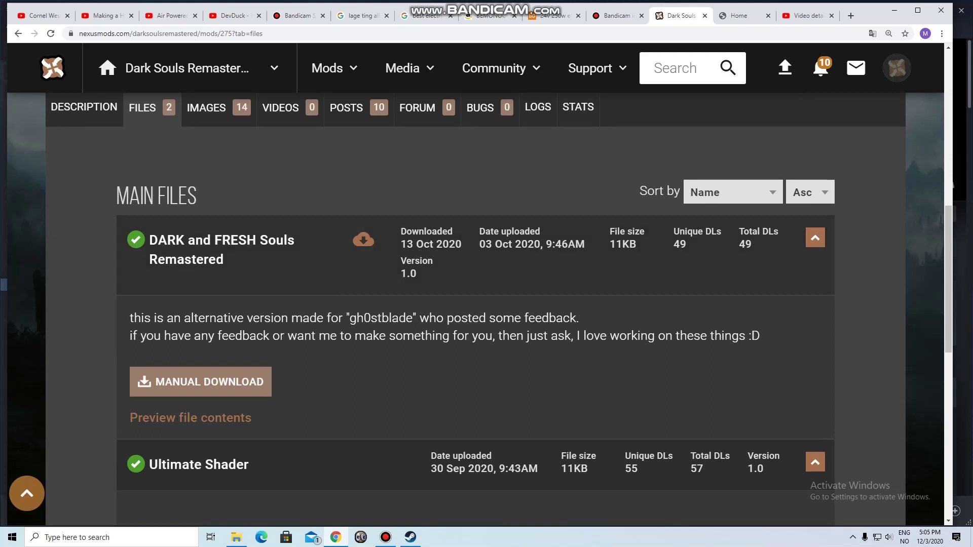
left_click(200, 382)
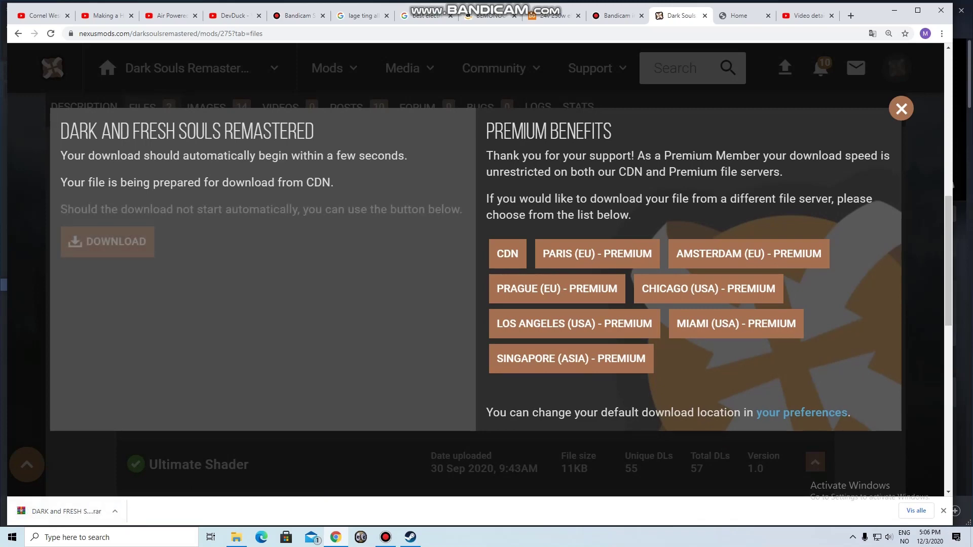
Open the downloaded DARK and FRESH Souls Remastered archive in WinRAR and minimize its window
left_click(115, 511)
left_click(121, 447)
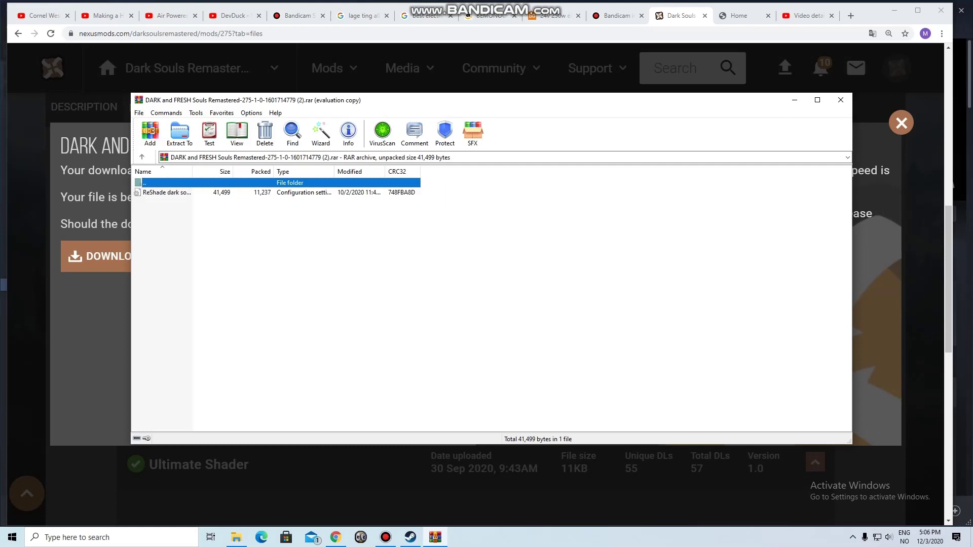
left_click(569, 232)
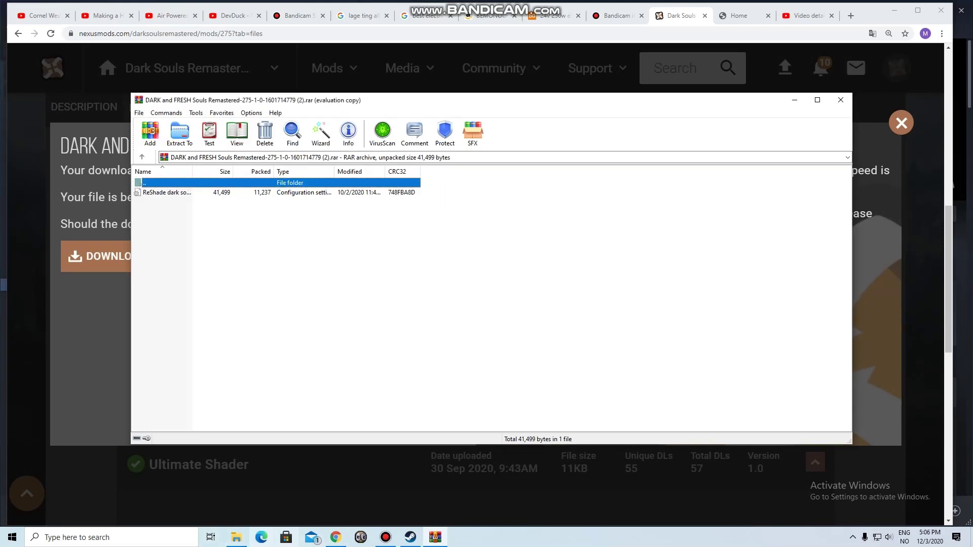
left_click(794, 99)
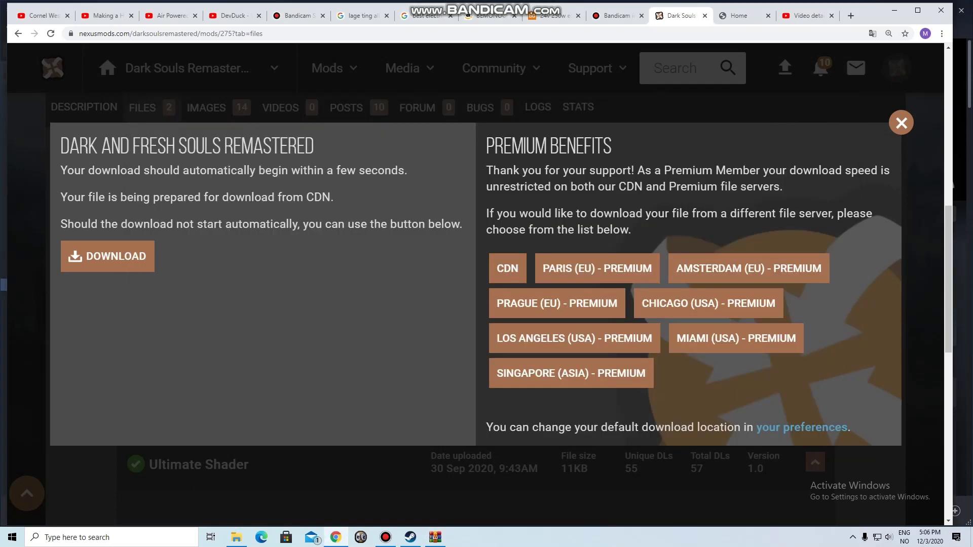
Search the web for reshade and open the official reshade.me site from the results
left_click(742, 15)
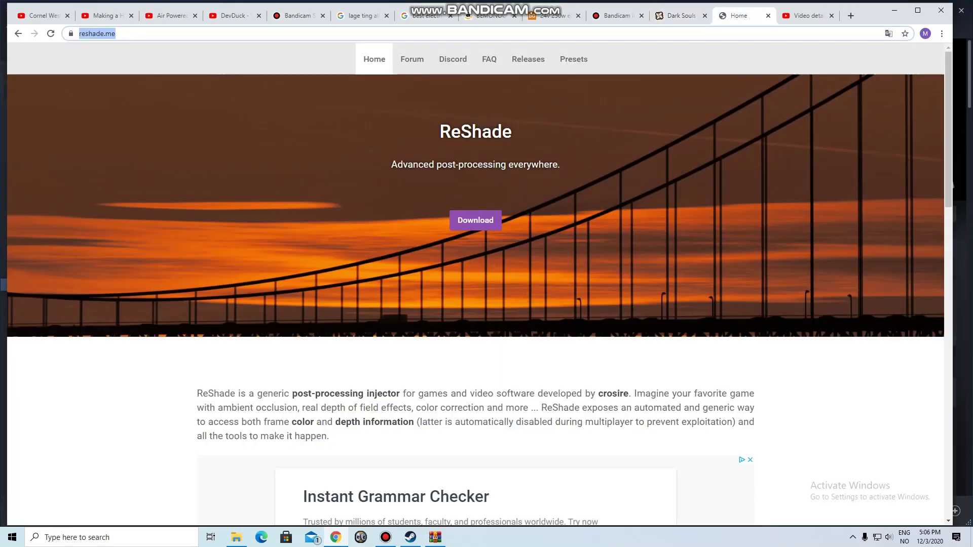
type("re")
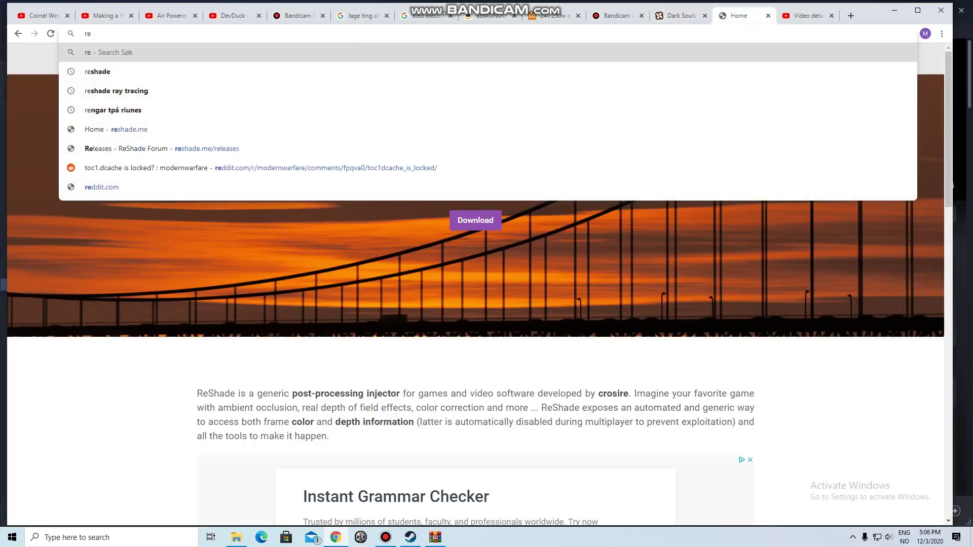
key("Down")
key("Return")
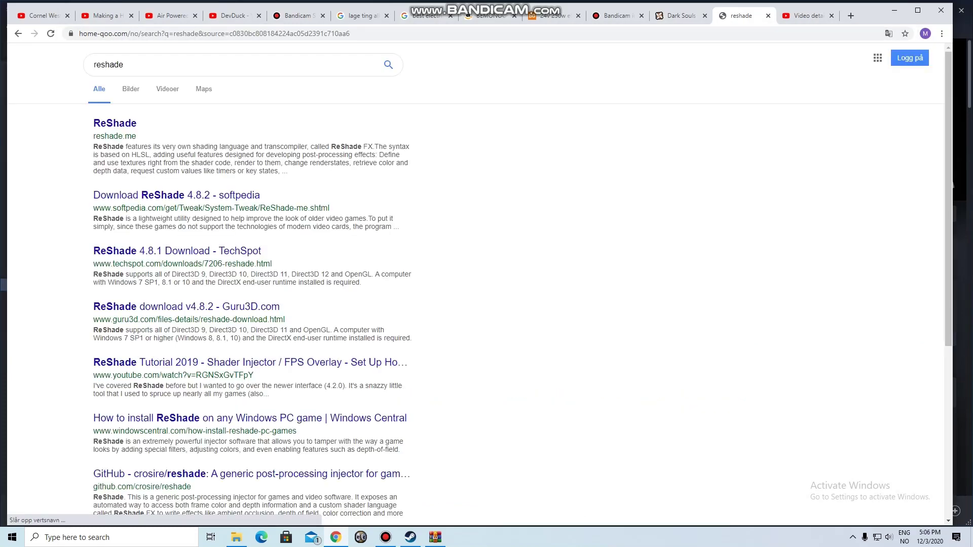
left_click(115, 124)
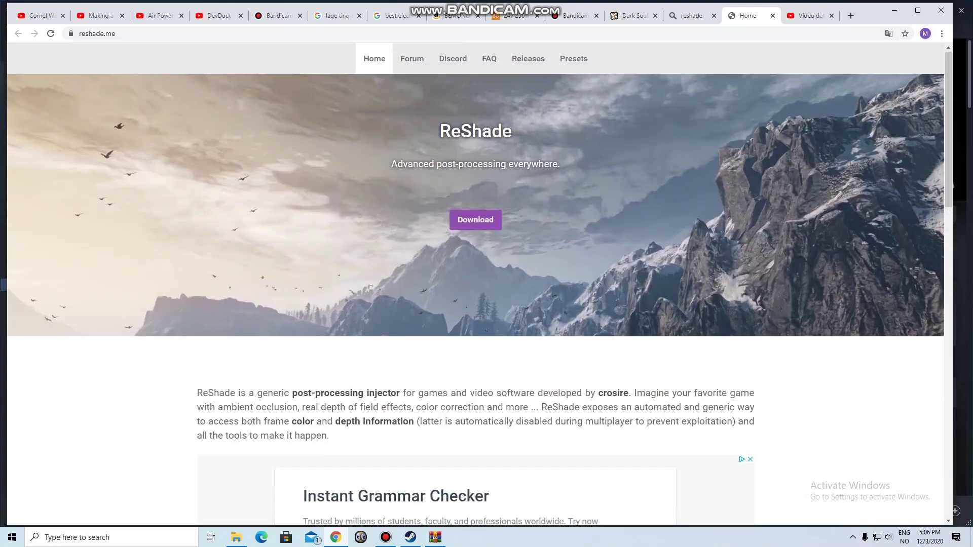
Download ReShade 4.8.2 and have the setup file open once the download finishes
left_click(467, 215)
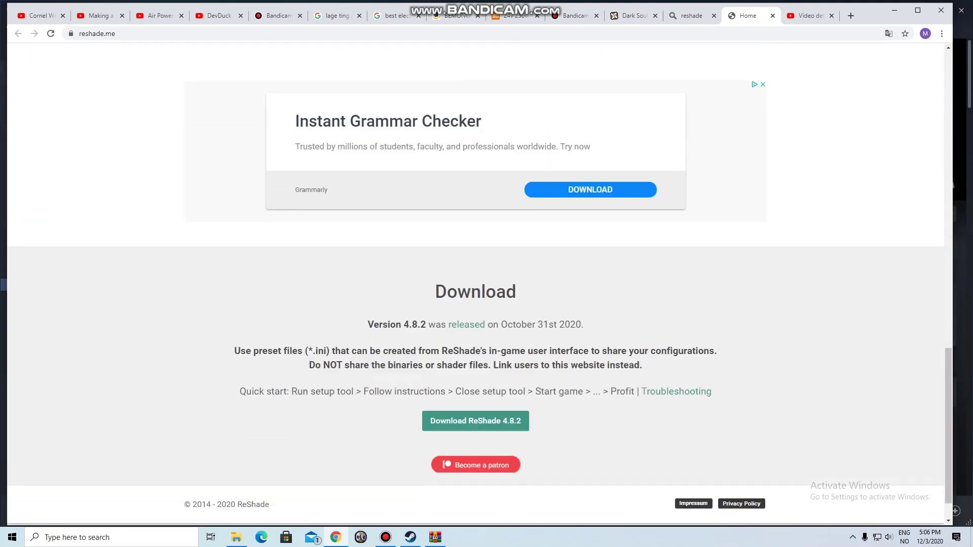
left_click(476, 397)
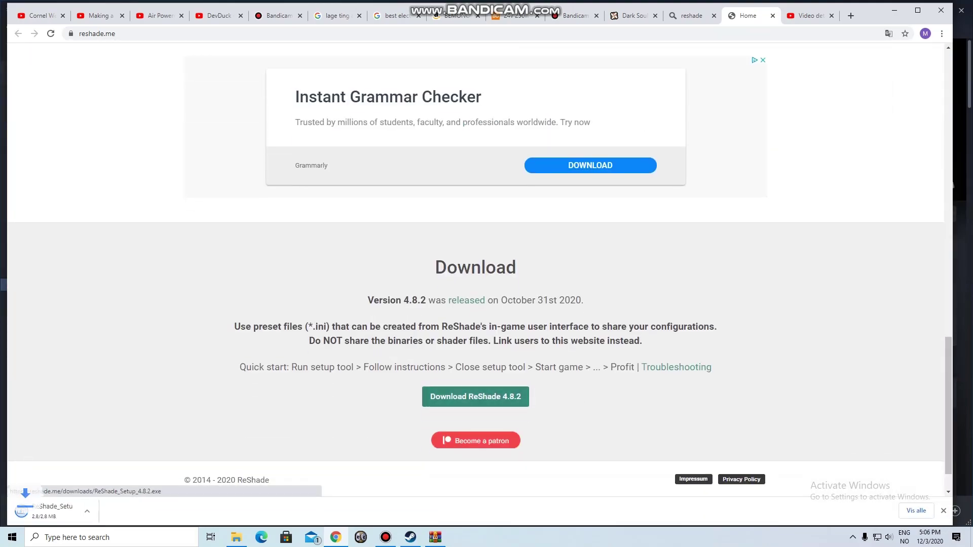
left_click(115, 511)
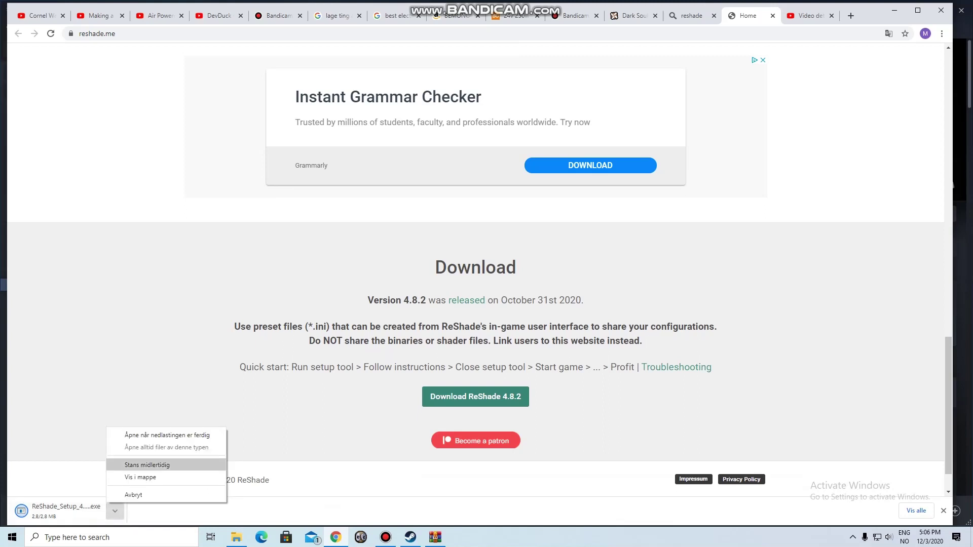
left_click(152, 434)
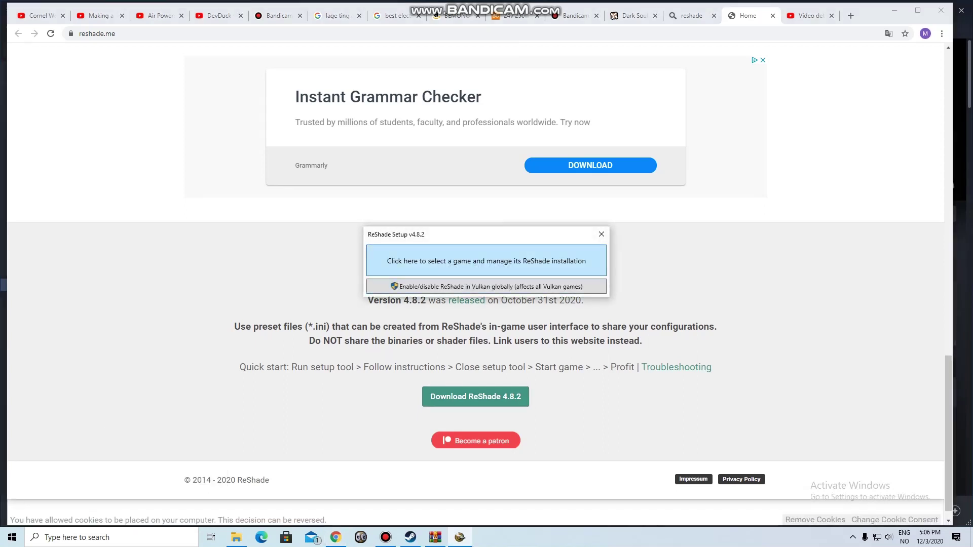
Choose DARK SOULS REMASTERED with the Direct3D 10/11/12 rendering API and update its existing ReShade installation
left_click(487, 261)
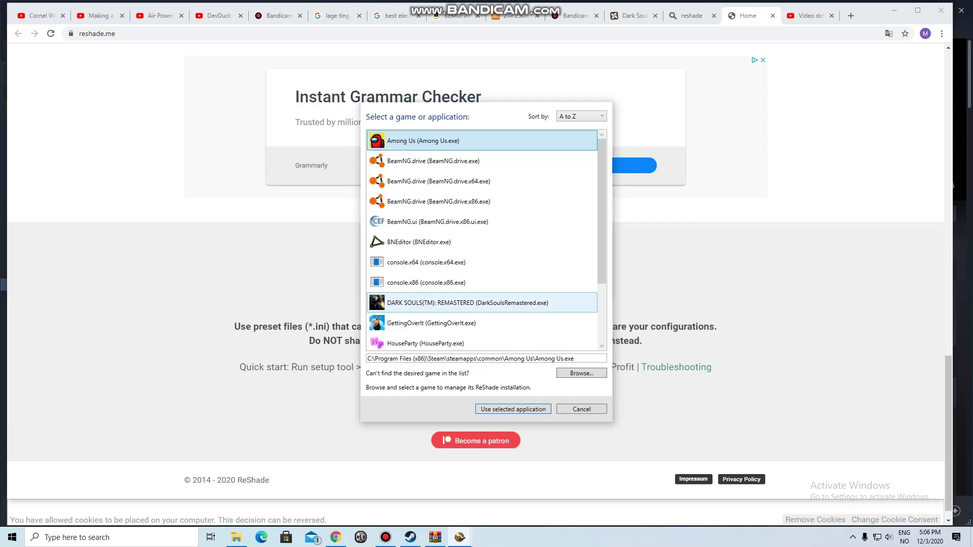
left_click(482, 303)
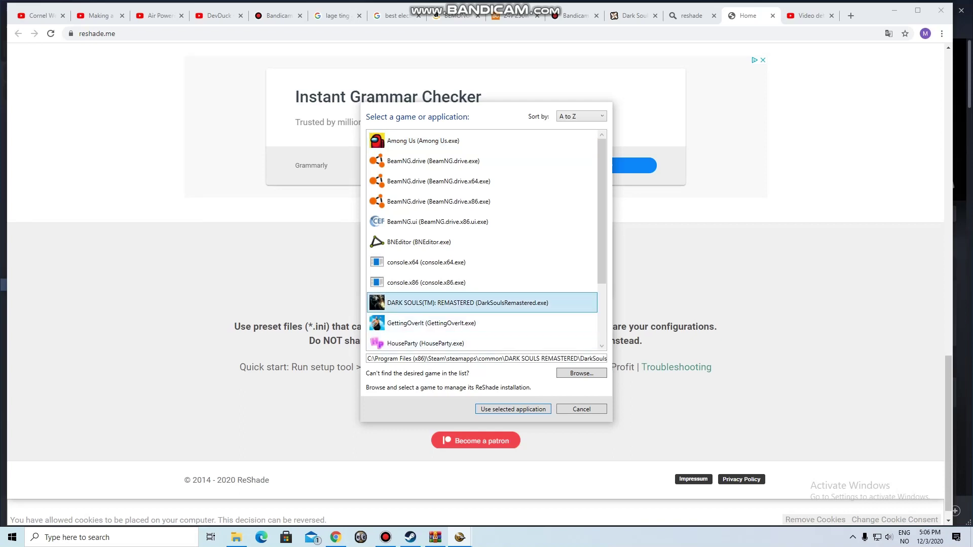
left_click(512, 409)
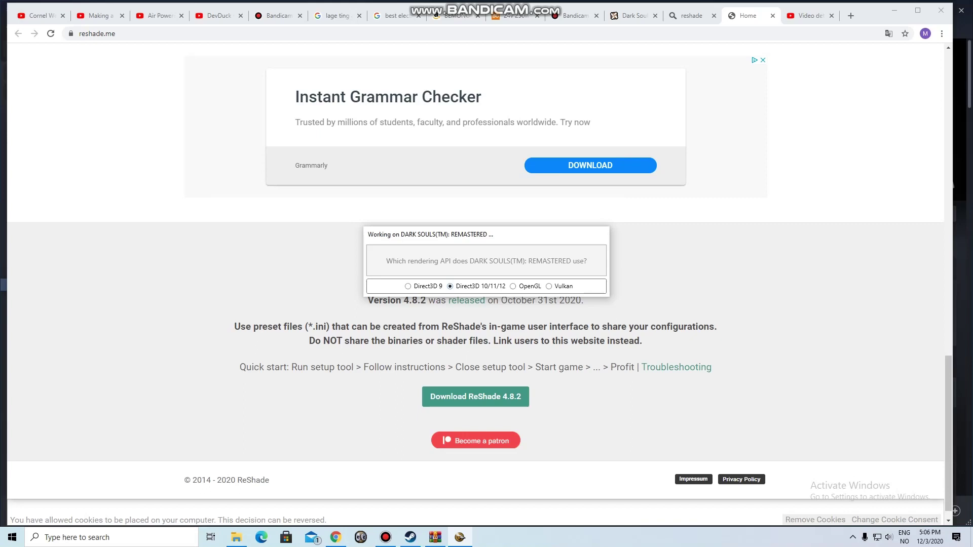
left_click(466, 286)
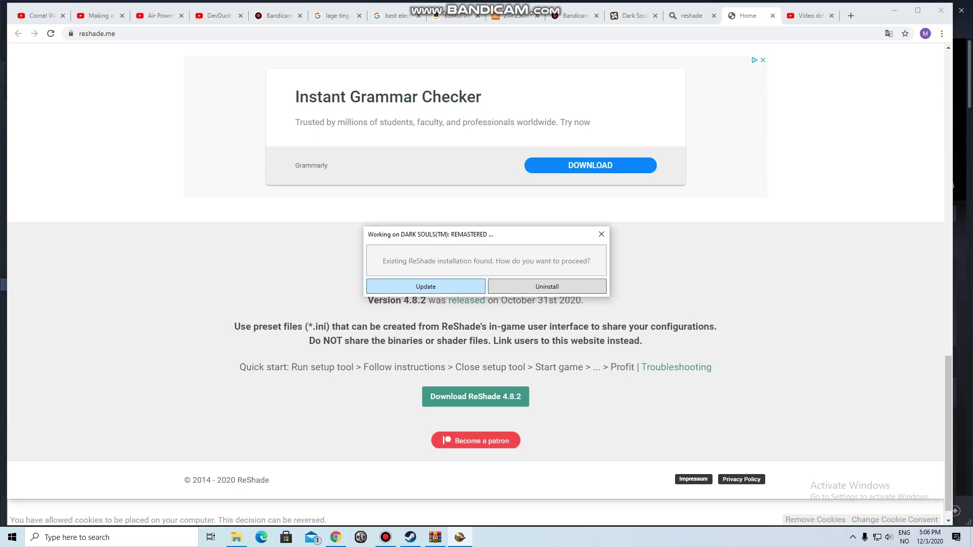
key("Return")
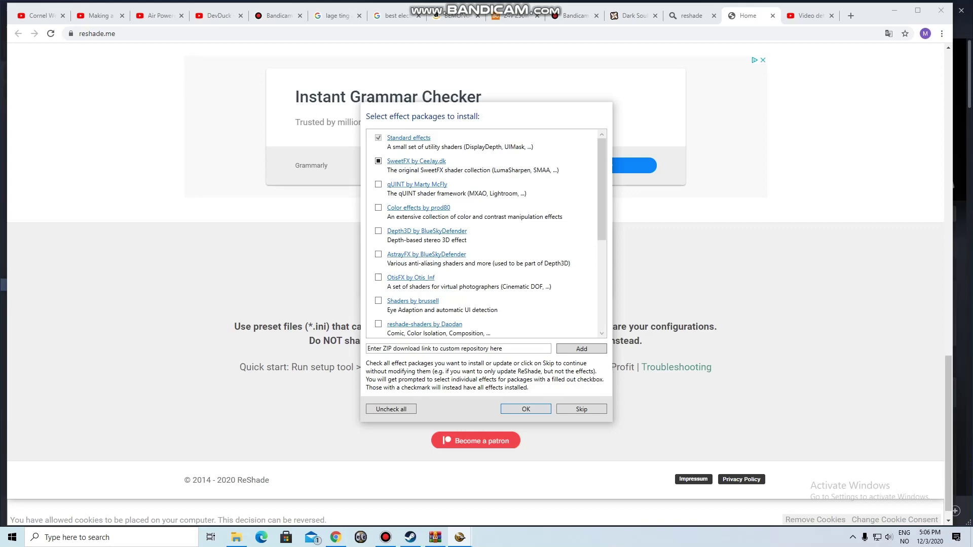
Mark all effect packages for full installation and install them
key("Return")
key("Return")
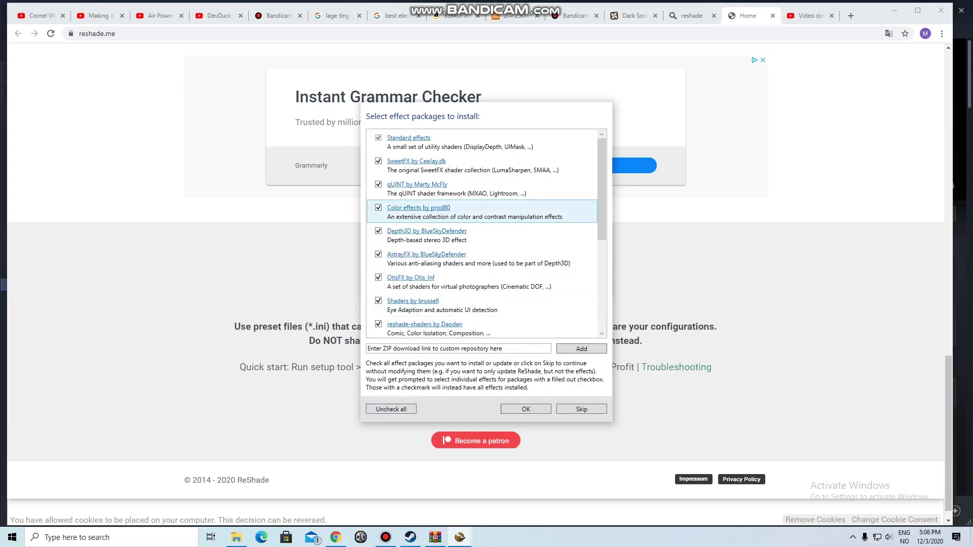
scroll(481, 223, "down", 3)
scroll(482, 223, "up", 3)
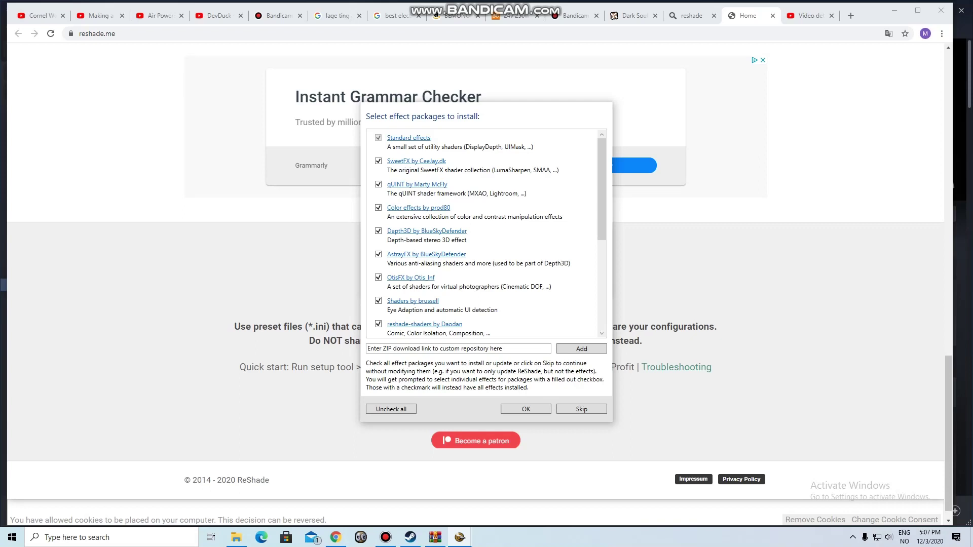
key("Return")
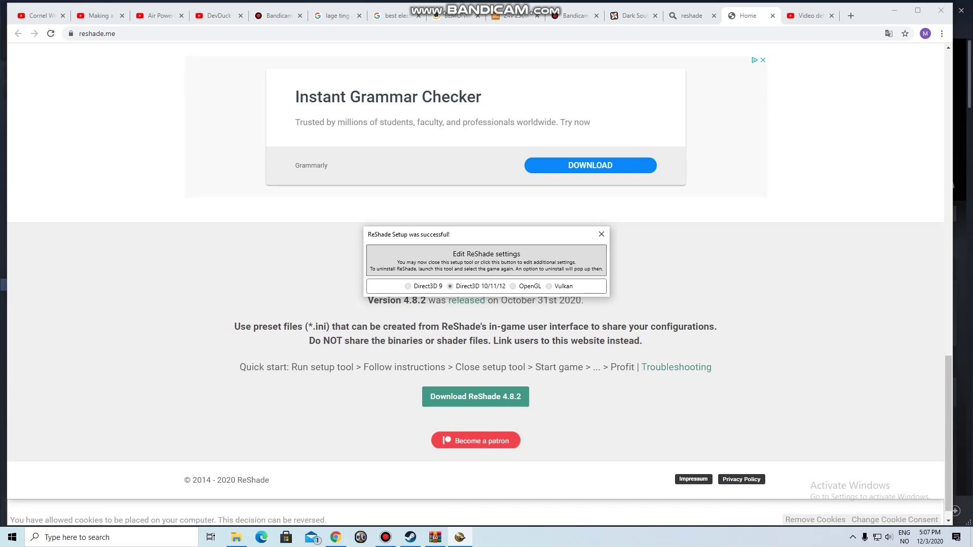
View the ReShade settings without changing them and close the setup tool
left_click(485, 265)
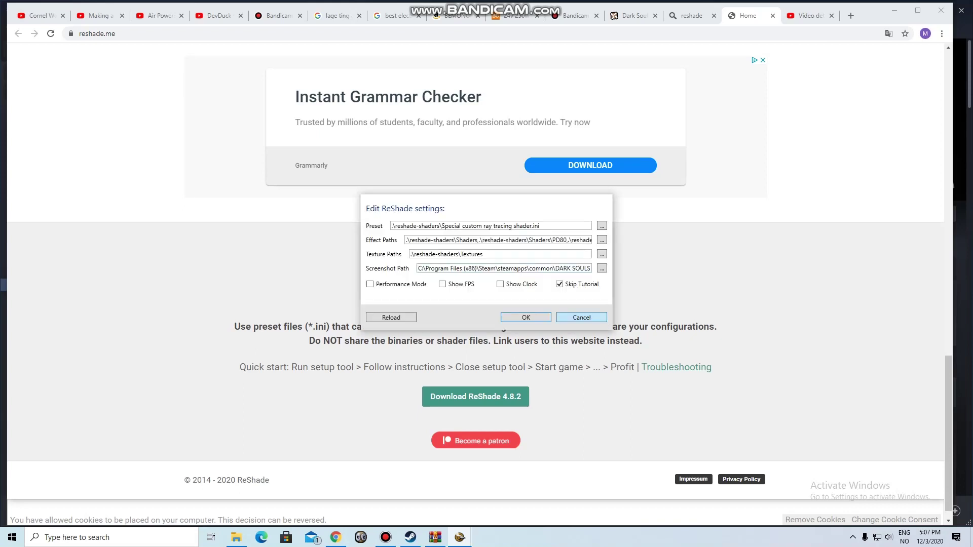
left_click(580, 317)
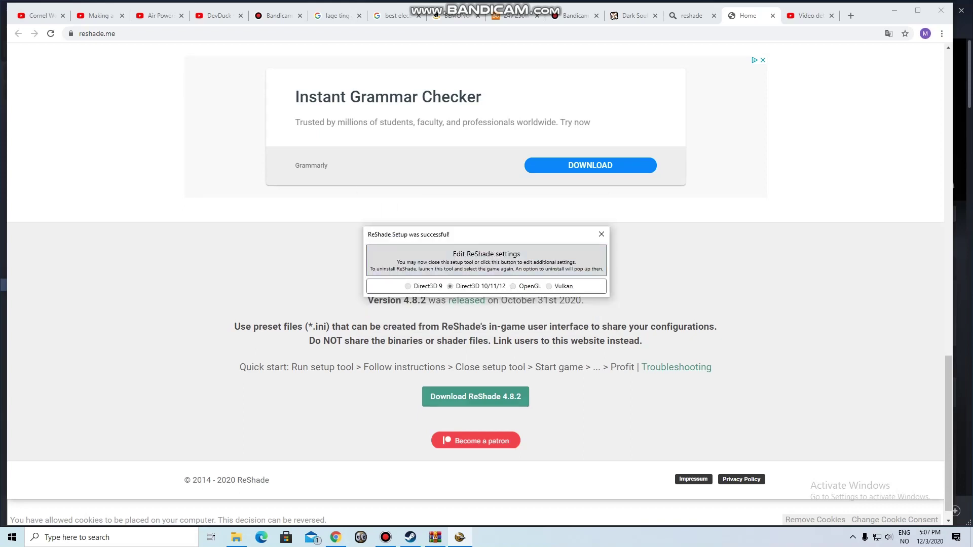
left_click(601, 234)
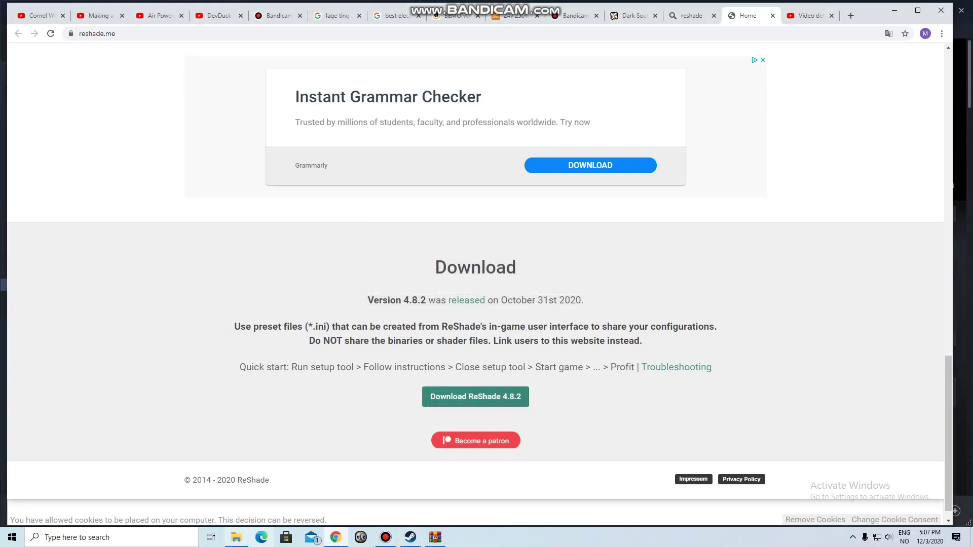
Switch to File Explorer and open the Steam folder in Program Files (x86) on Local Disk (C:)
mouse_move(410, 537)
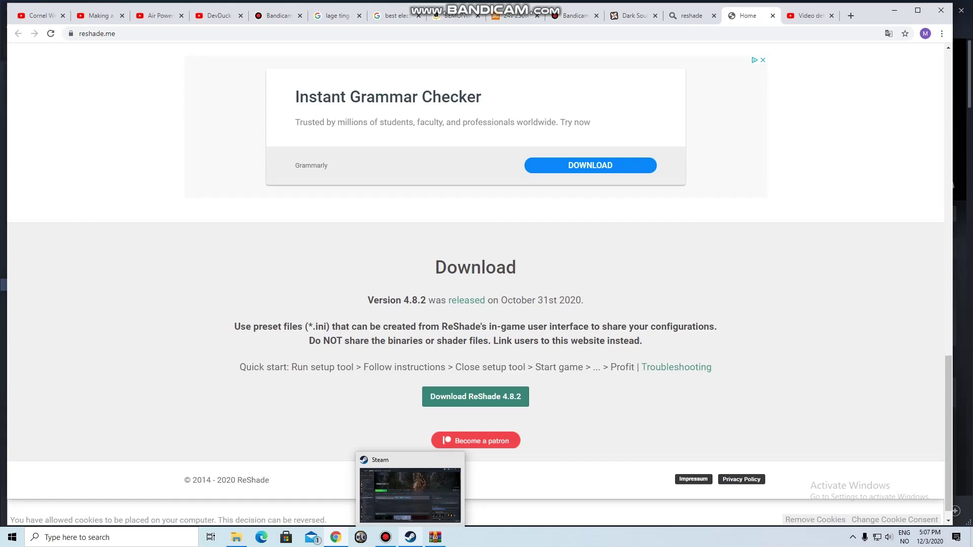
left_click(236, 537)
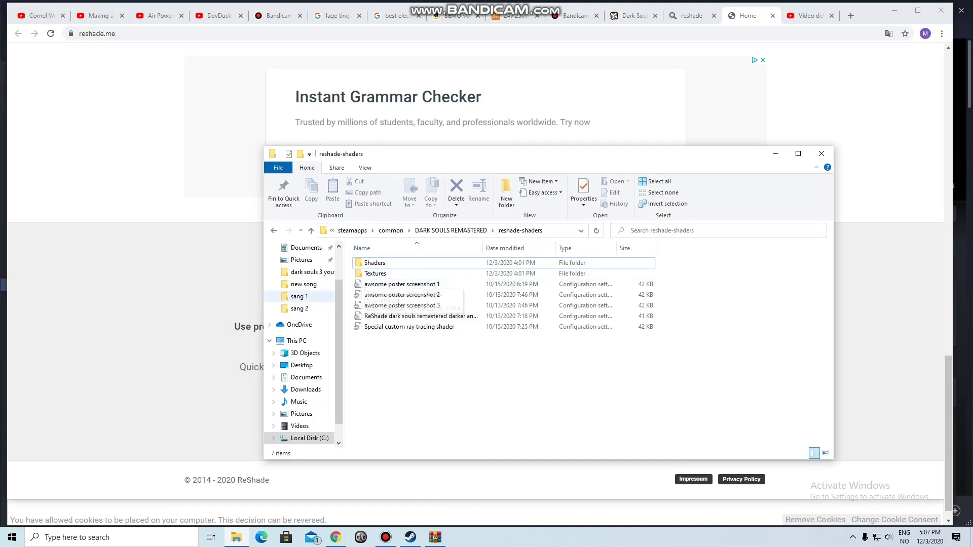
left_click(297, 340)
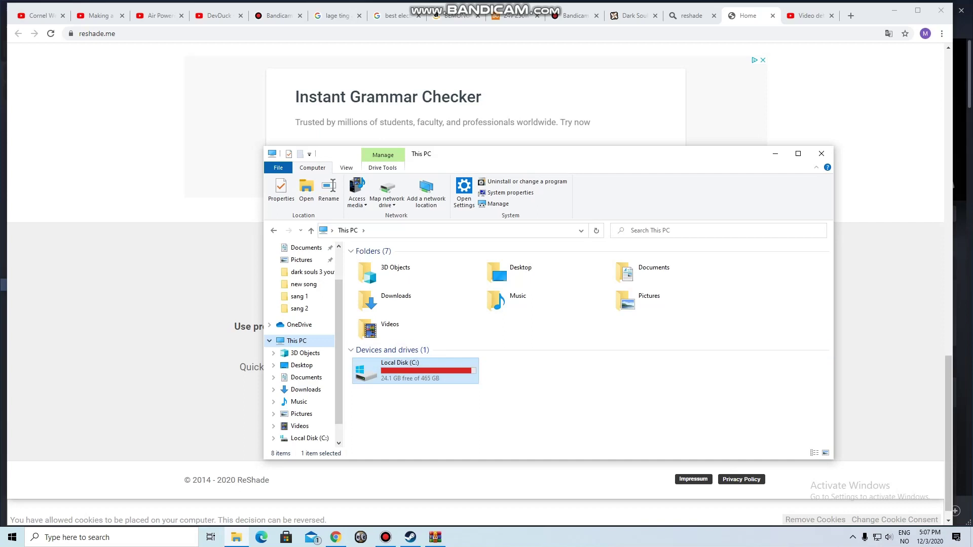
double_click(420, 369)
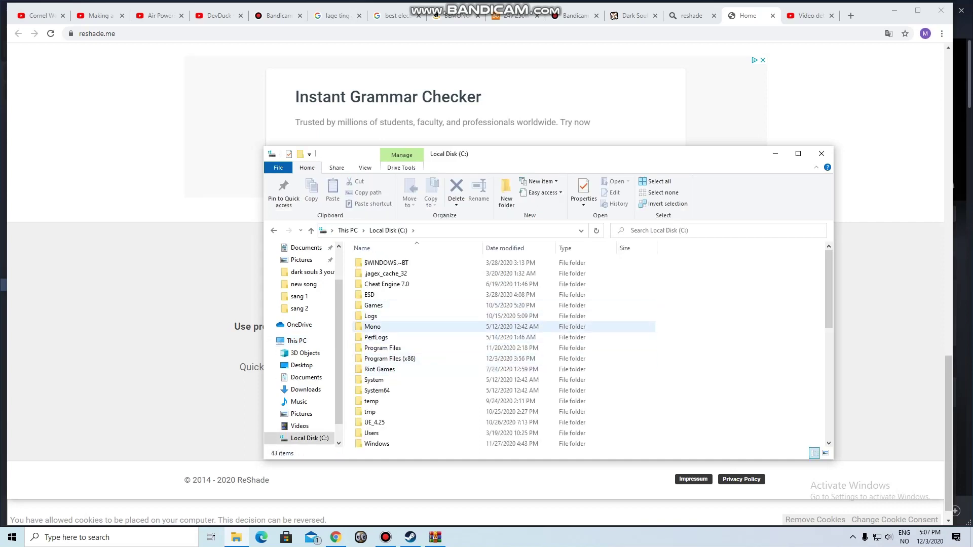
scroll(413, 336, "down", 1)
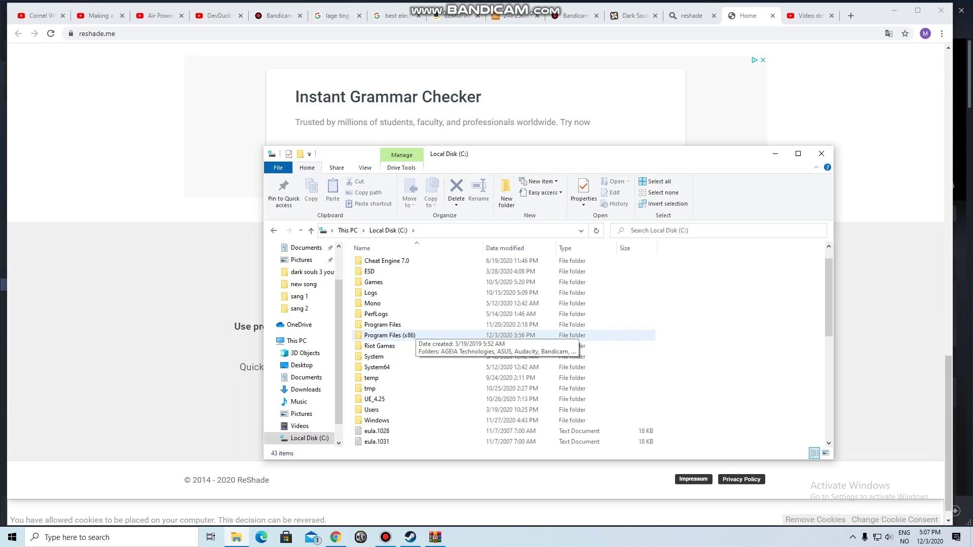
double_click(390, 335)
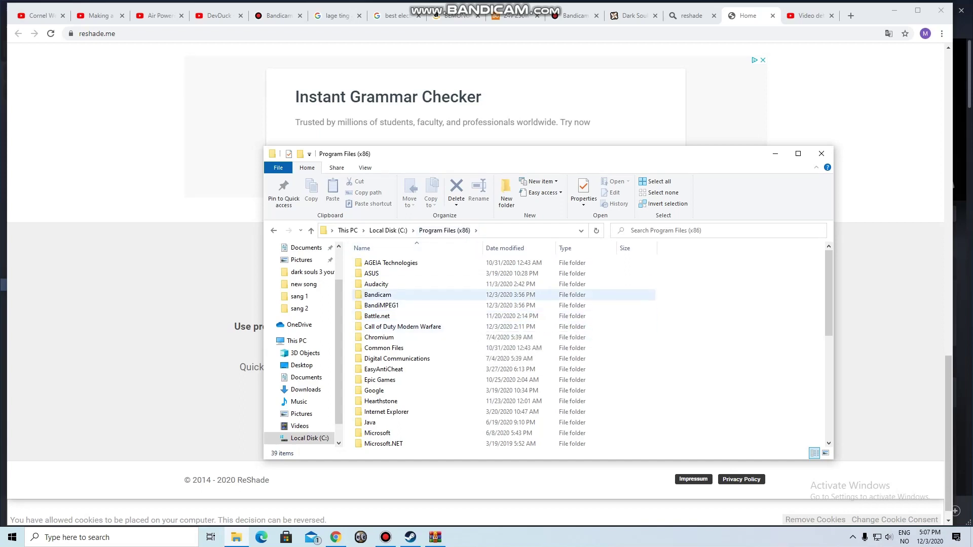
scroll(405, 304, "down", 2)
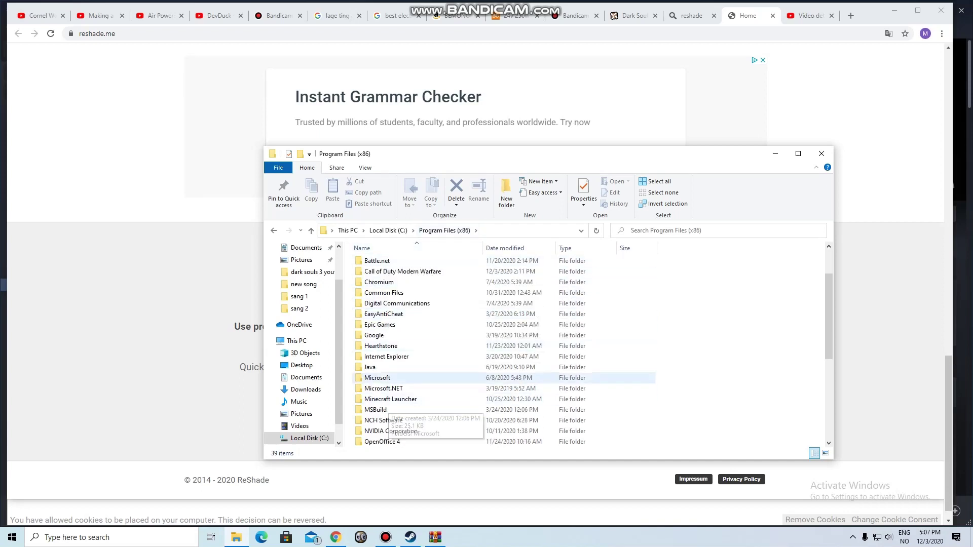
scroll(405, 380, "down", 4)
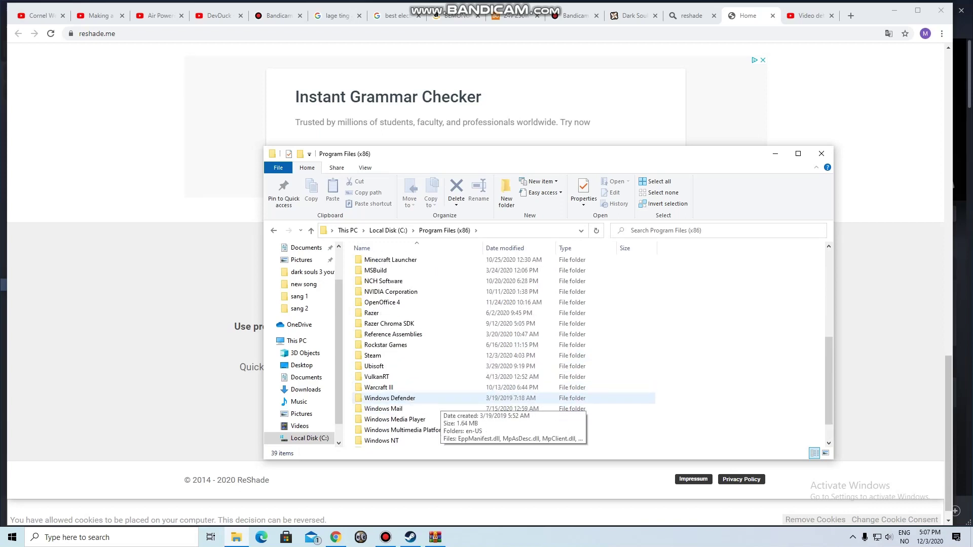
scroll(439, 401, "down", 1)
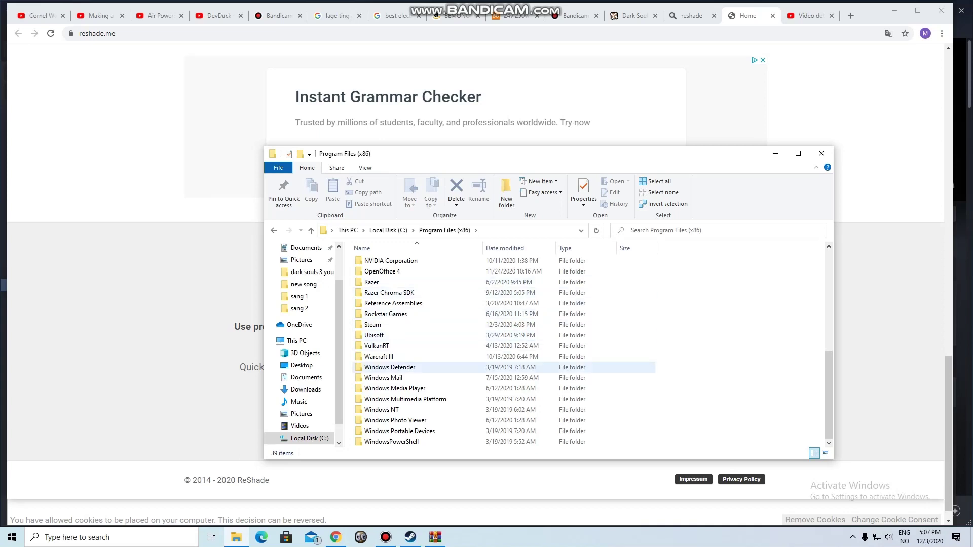
left_click(372, 324)
double_click(385, 324)
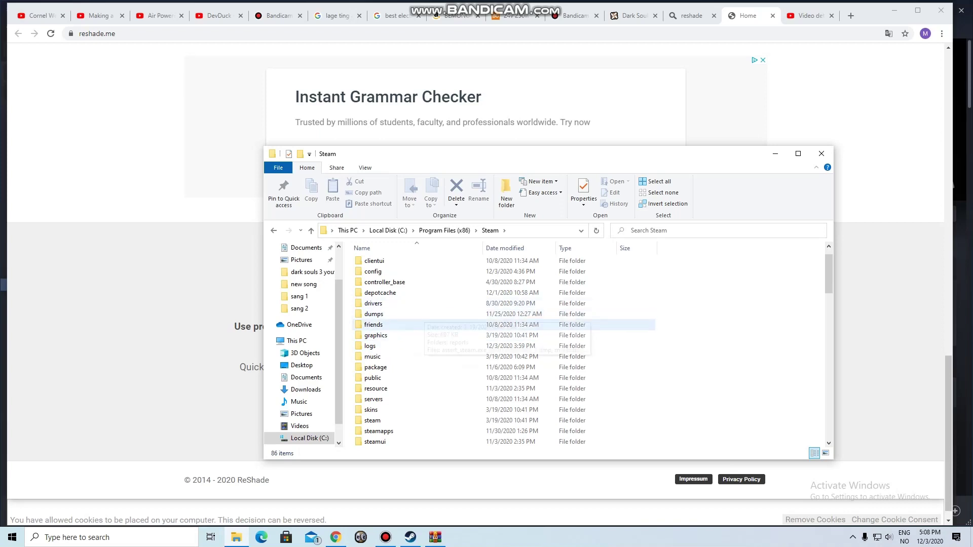
Open the game's reshade-shaders folder through steamapps, common and DARK SOULS REMASTERED
scroll(385, 380, "down", 1)
scroll(455, 350, "down", 2)
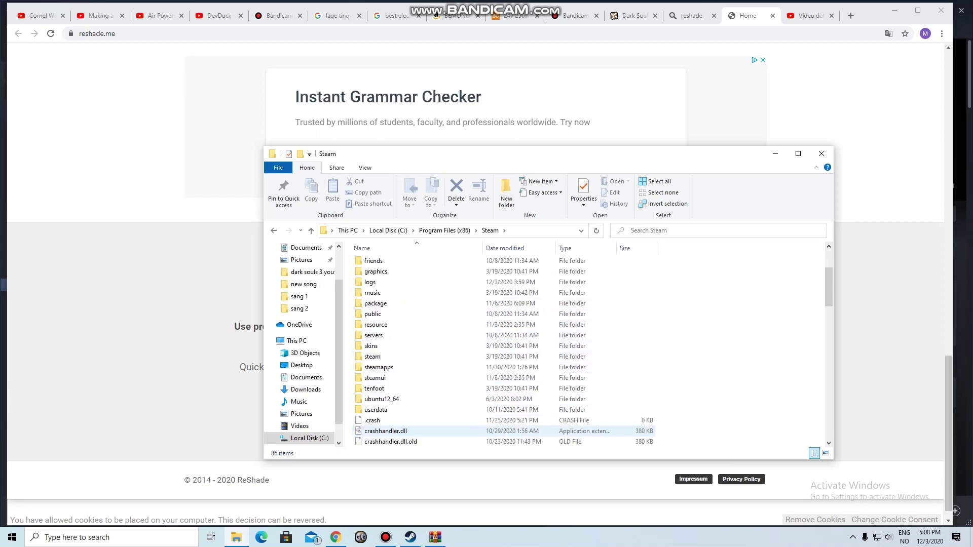
mouse_move(377, 366)
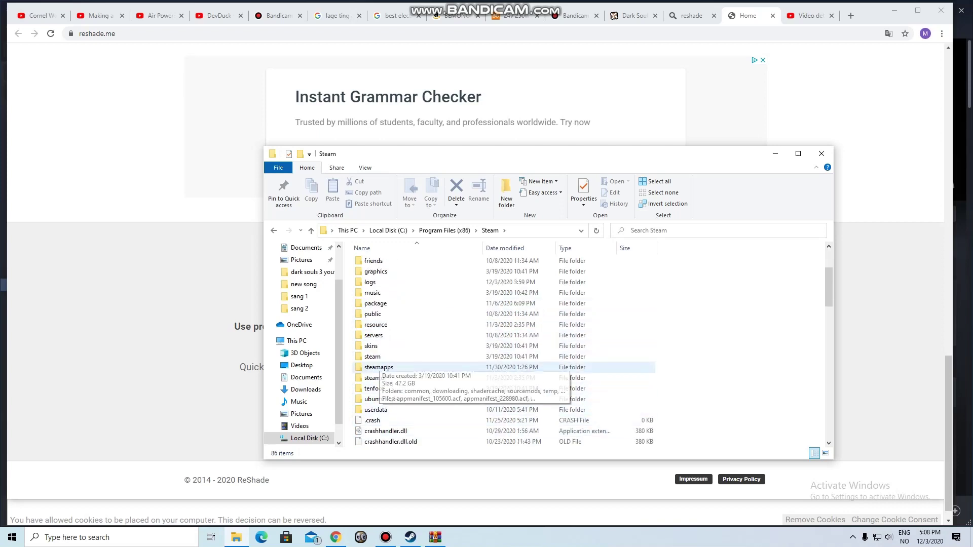
double_click(378, 367)
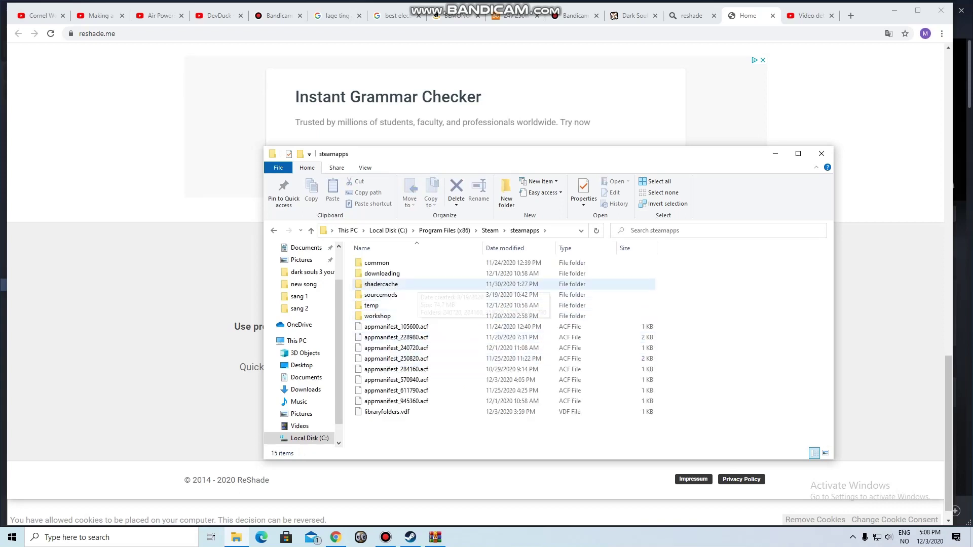
mouse_move(385, 295)
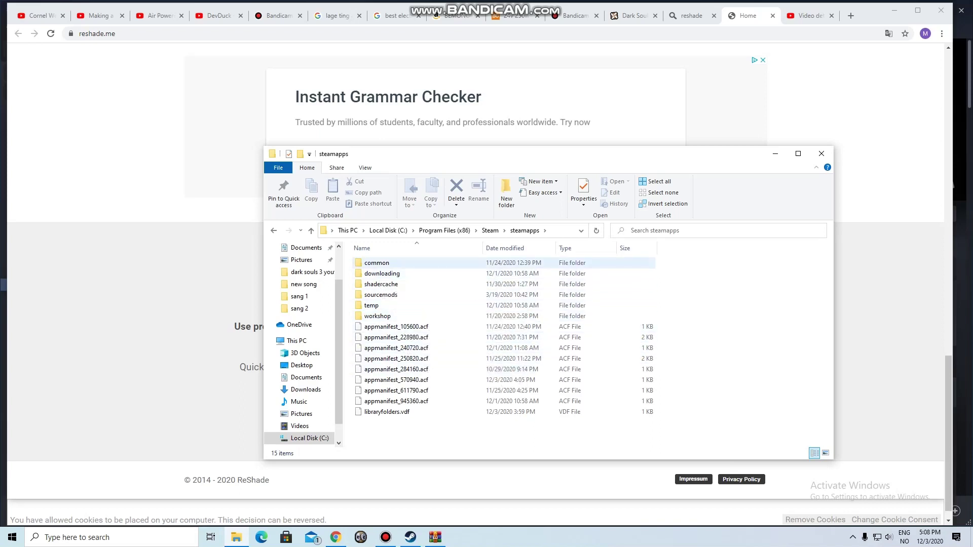
mouse_move(379, 264)
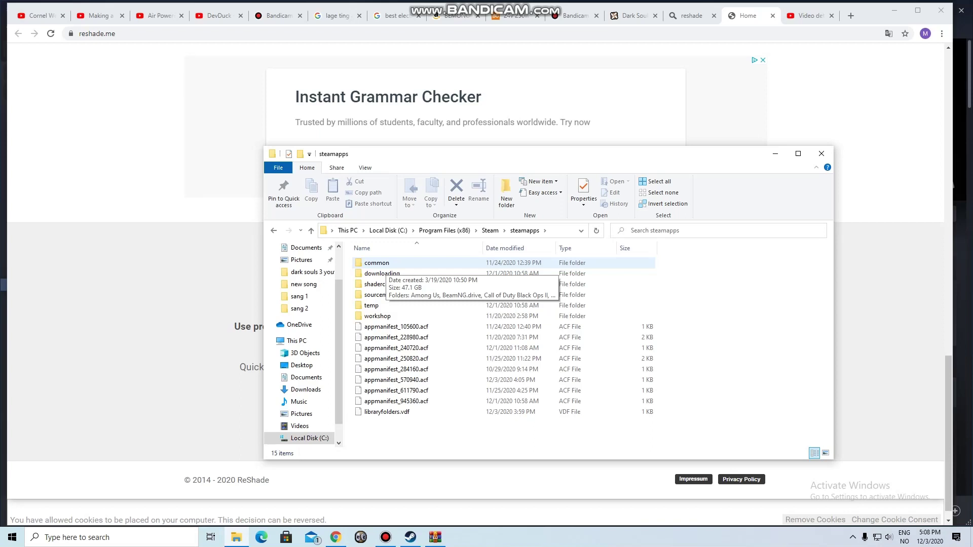
double_click(379, 264)
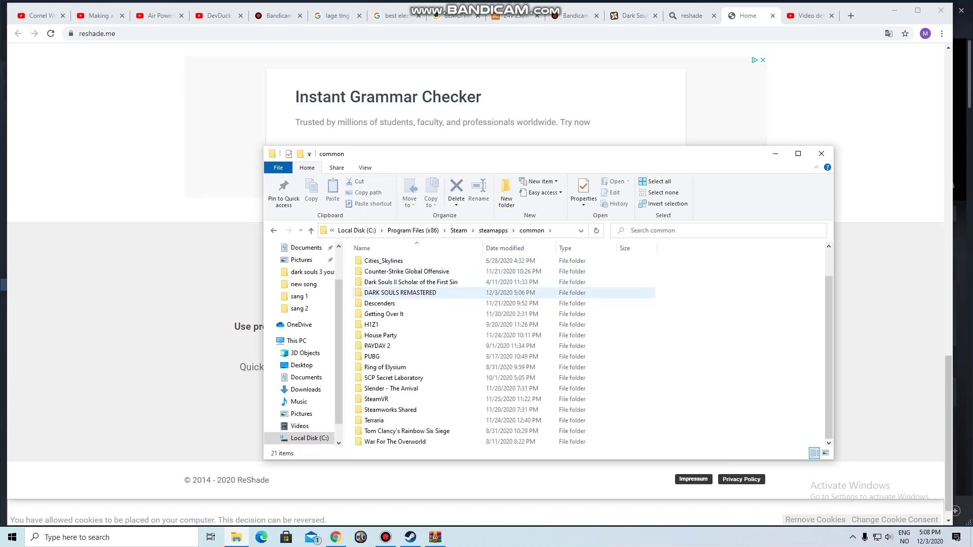
double_click(400, 293)
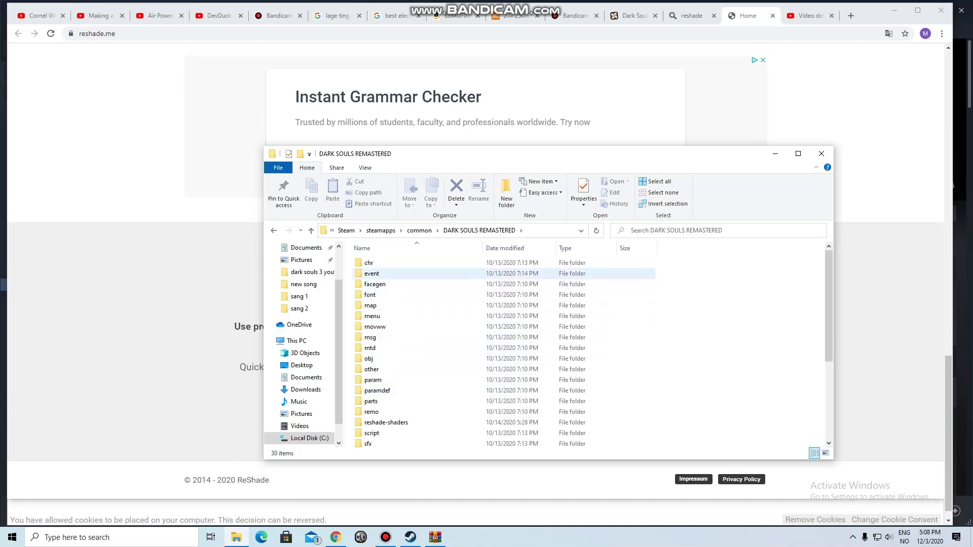
mouse_move(395, 347)
scroll(405, 399, "down", 1)
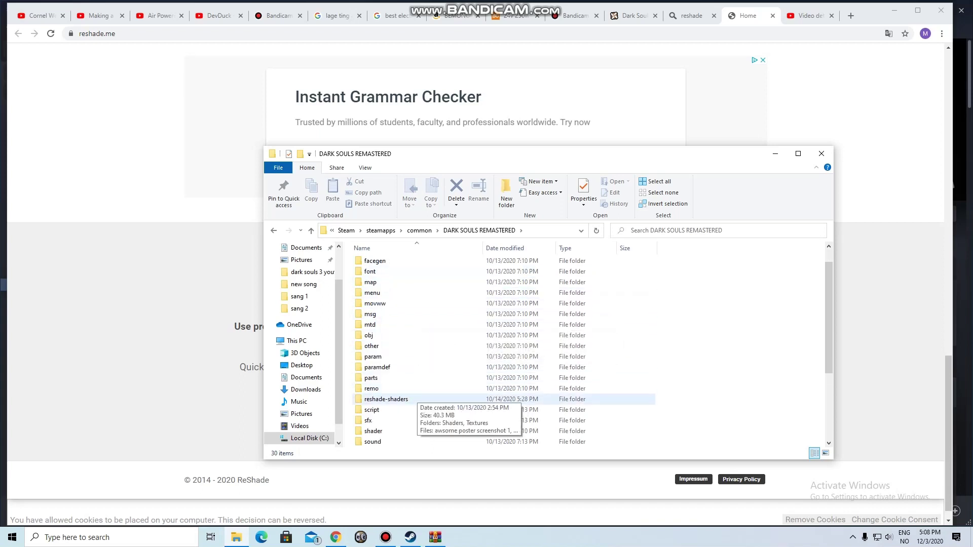
double_click(386, 399)
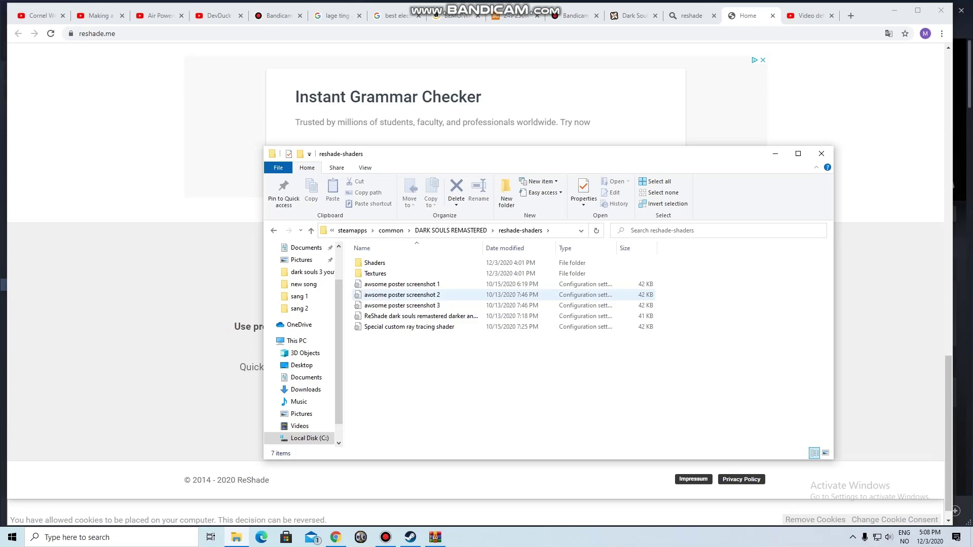
Copy the preset from the DARK and FRESH Souls Remastered archive in WinRAR into reshade-shaders, replacing the existing file, and close the archive
left_click(236, 537)
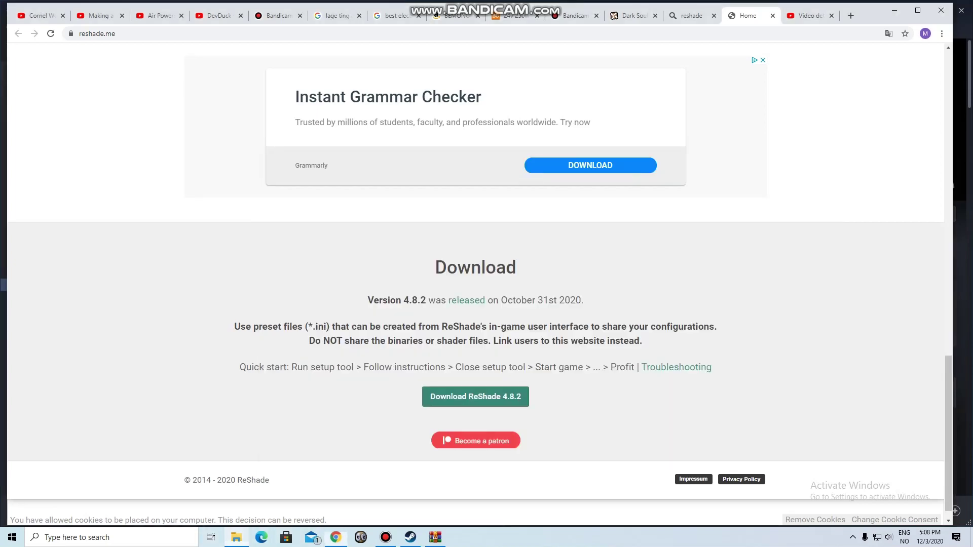
left_click(236, 537)
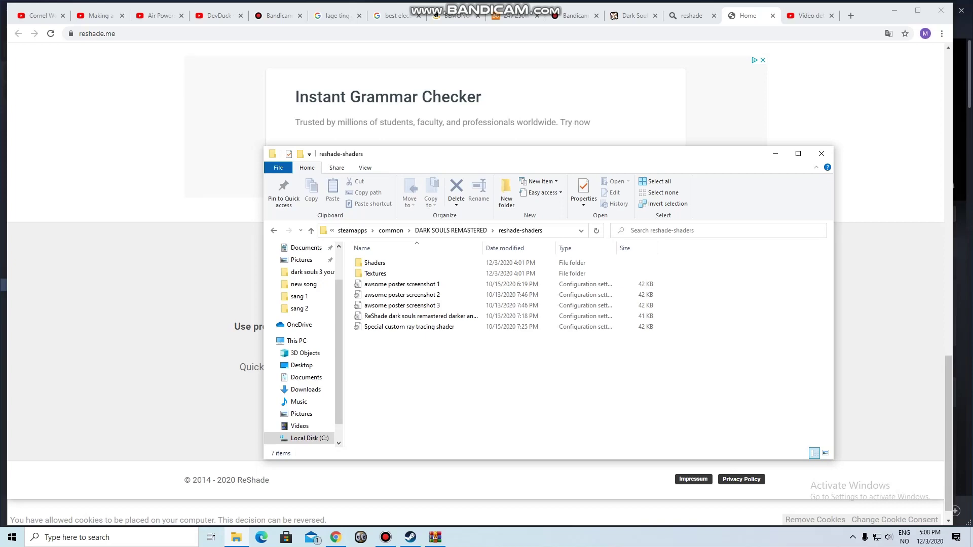
left_click(435, 537)
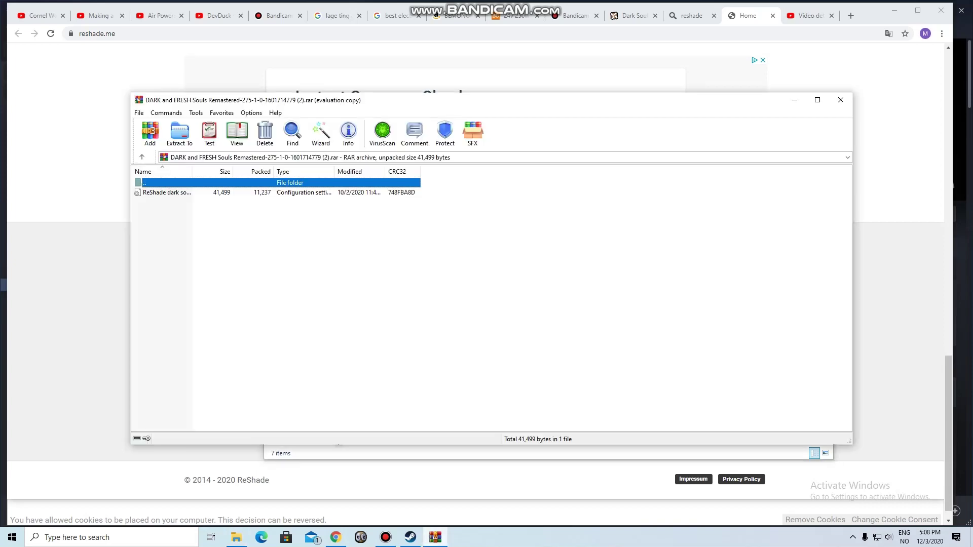
left_click_drag(404, 100, 866, 130)
left_click(633, 223)
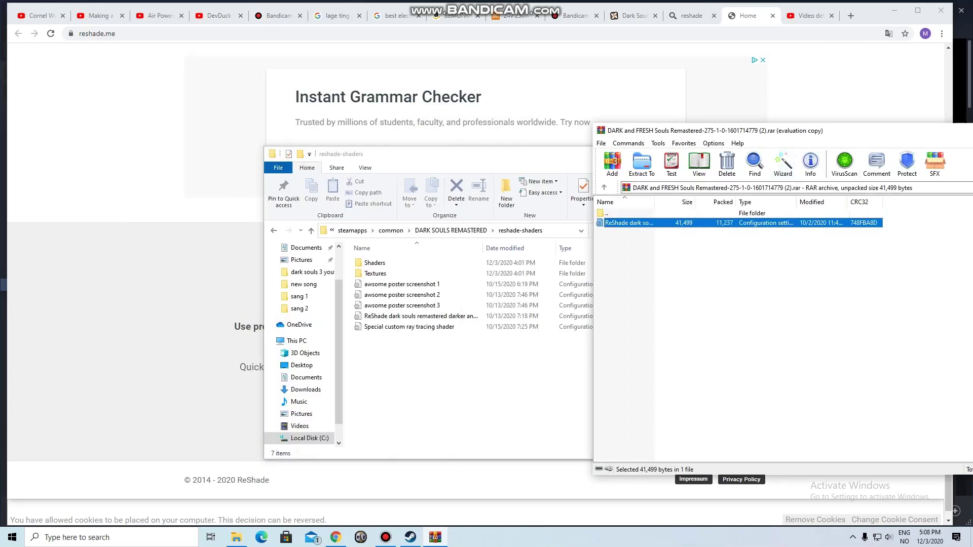
left_click_drag(628, 223, 461, 354)
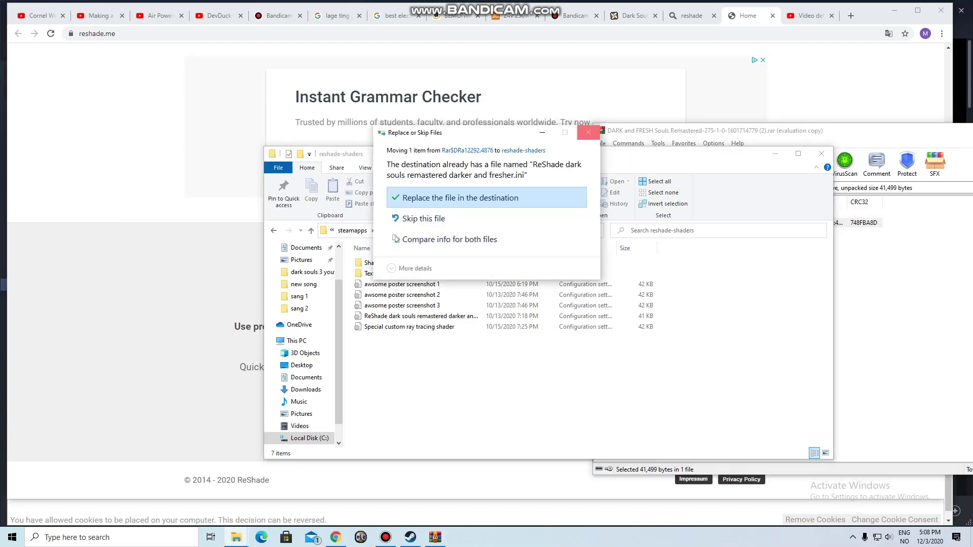
left_click(459, 197)
left_click_drag(636, 130, 307, 110)
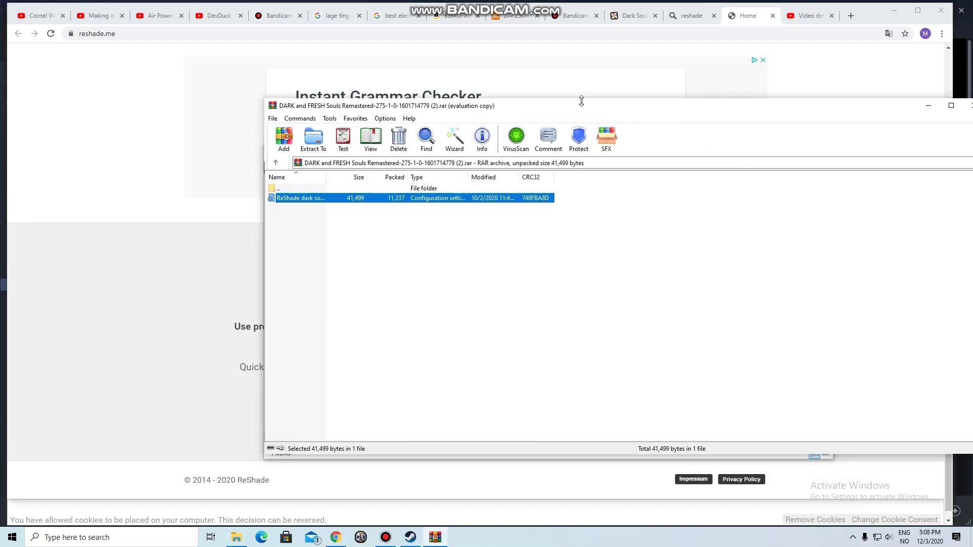
left_click_drag(627, 109, 437, 76)
left_click(784, 78)
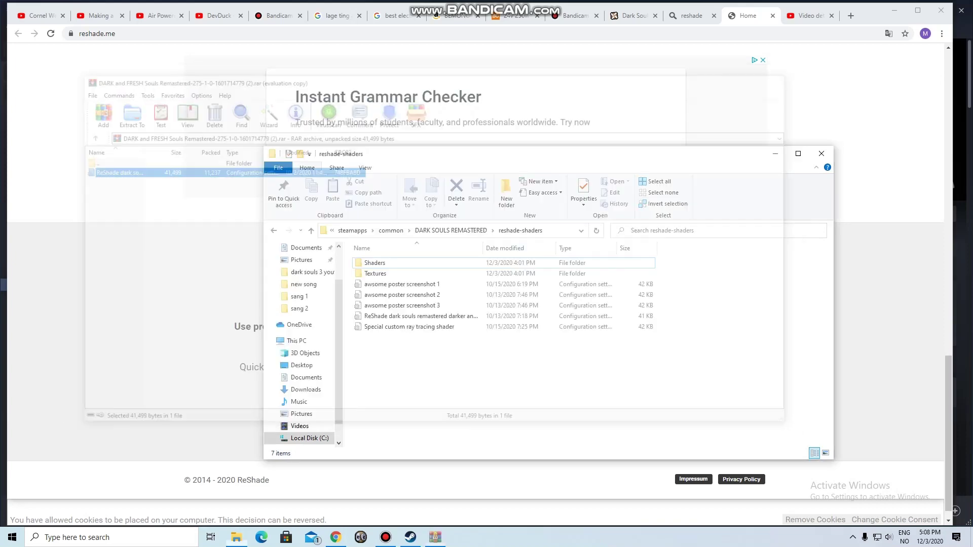
Switch to Steam, launch DARK SOULS: REMASTERED, and view the ReShade overlay's settings before returning to its effect list
left_click(410, 537)
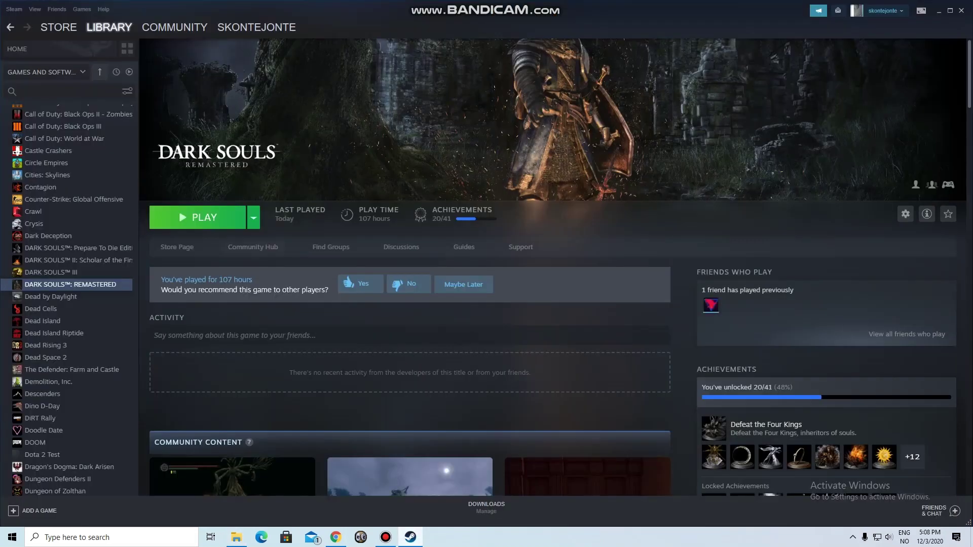
left_click(198, 217)
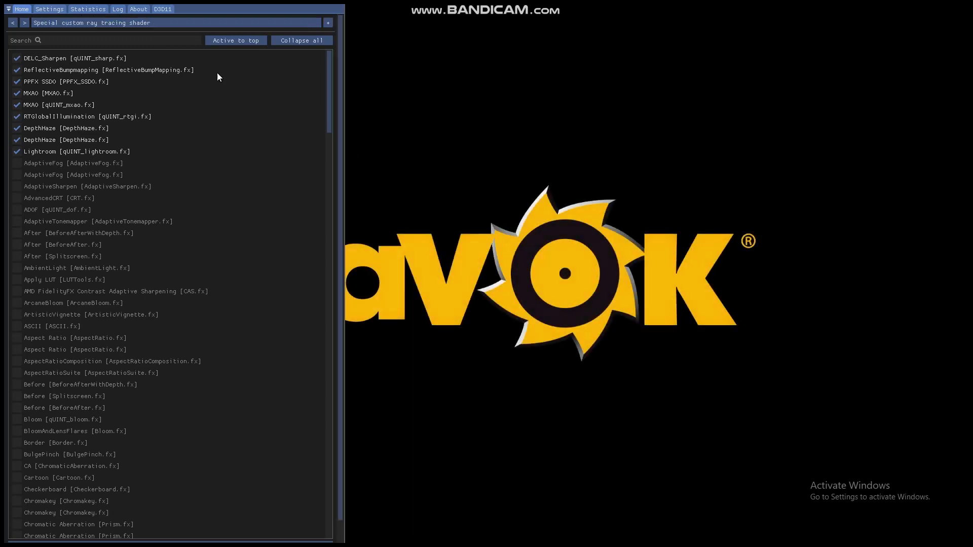
left_click(60, 10)
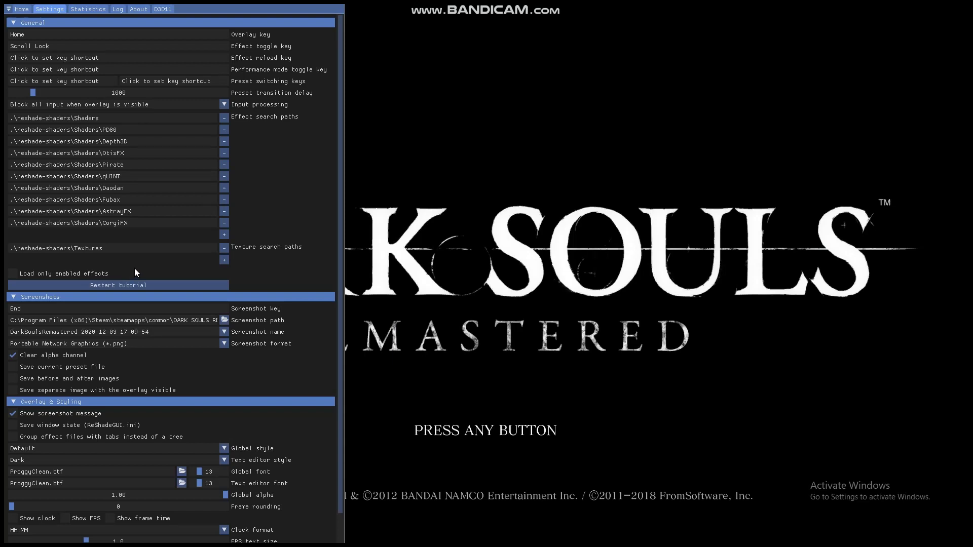
left_click(22, 8)
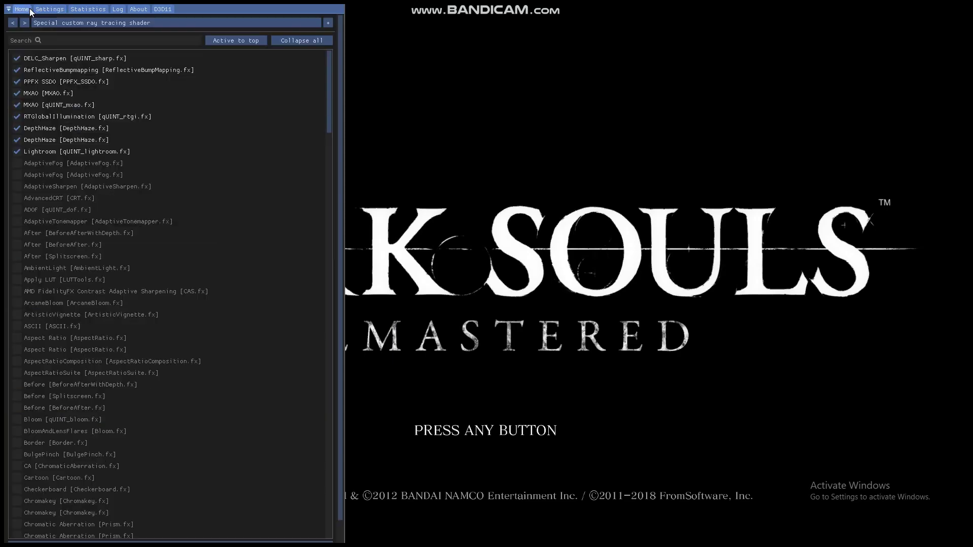
Load the preset "Special custom ray tracing shader.ini" from the game's reshade-shaders folder in the ReShade overlay
left_click(131, 26)
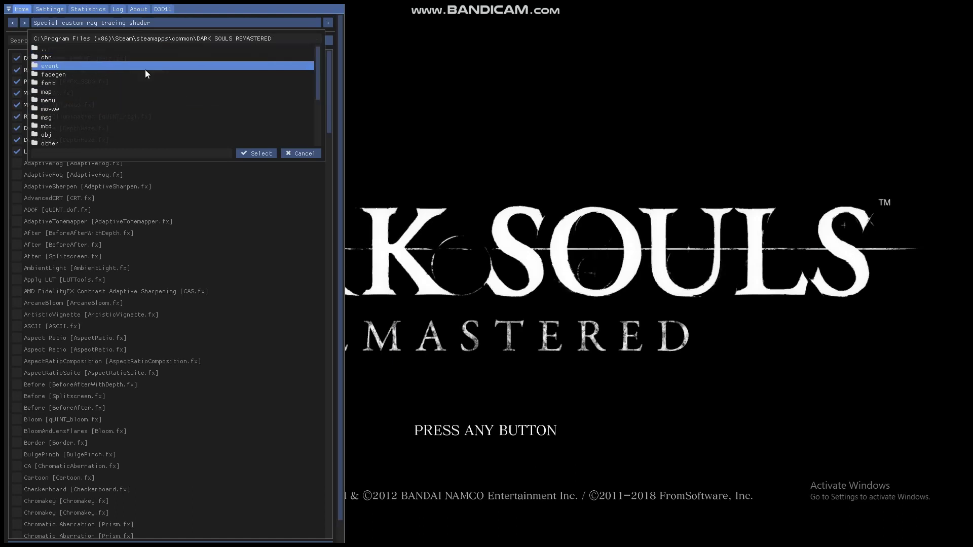
double_click(65, 49)
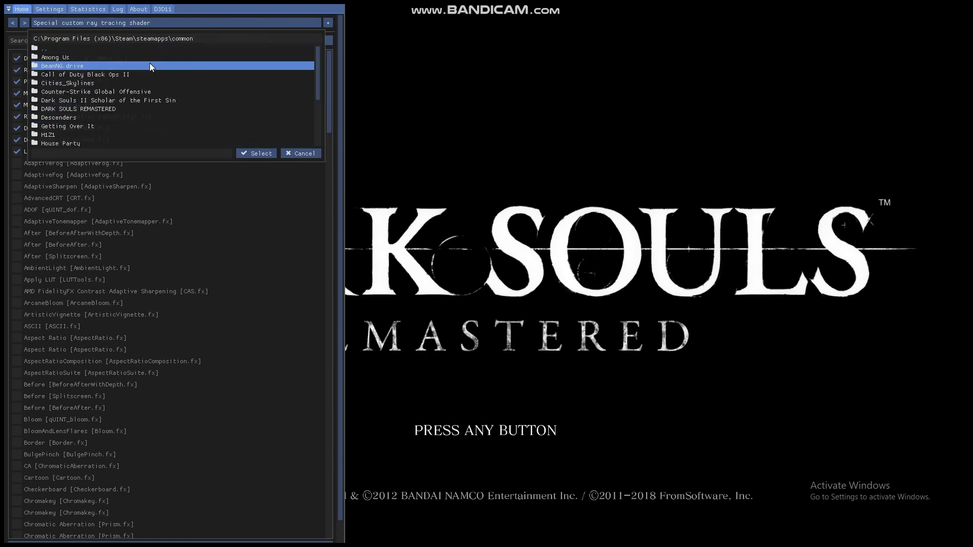
double_click(65, 109)
scroll(129, 118, "down", 3)
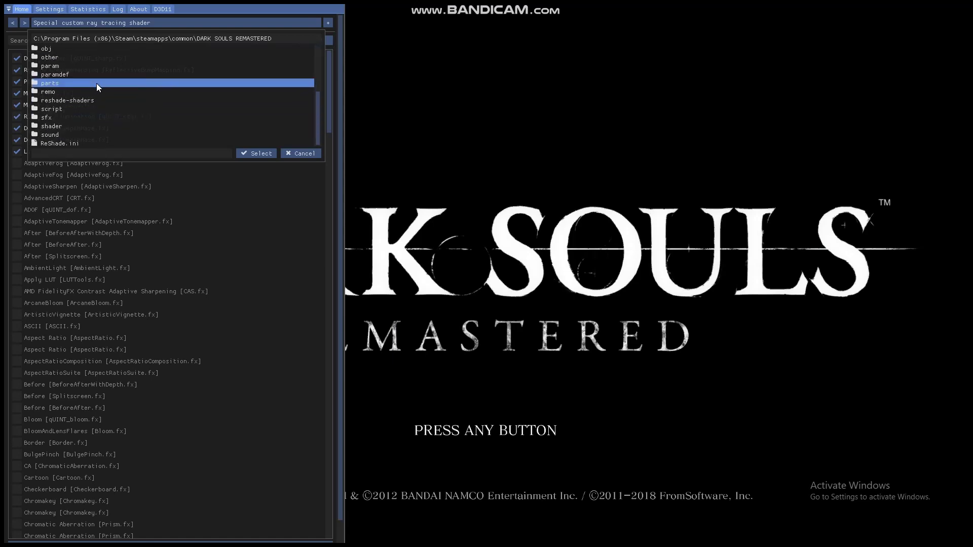
double_click(93, 100)
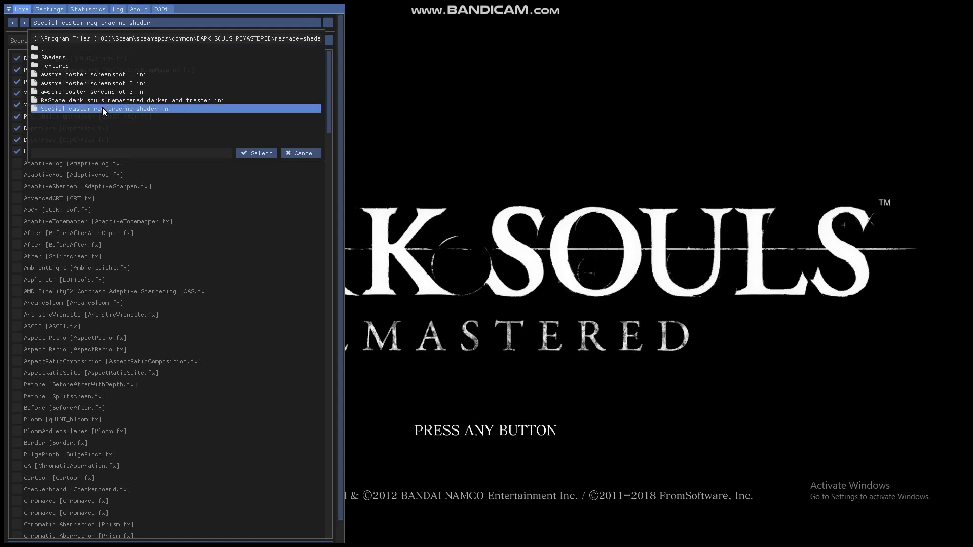
double_click(76, 108)
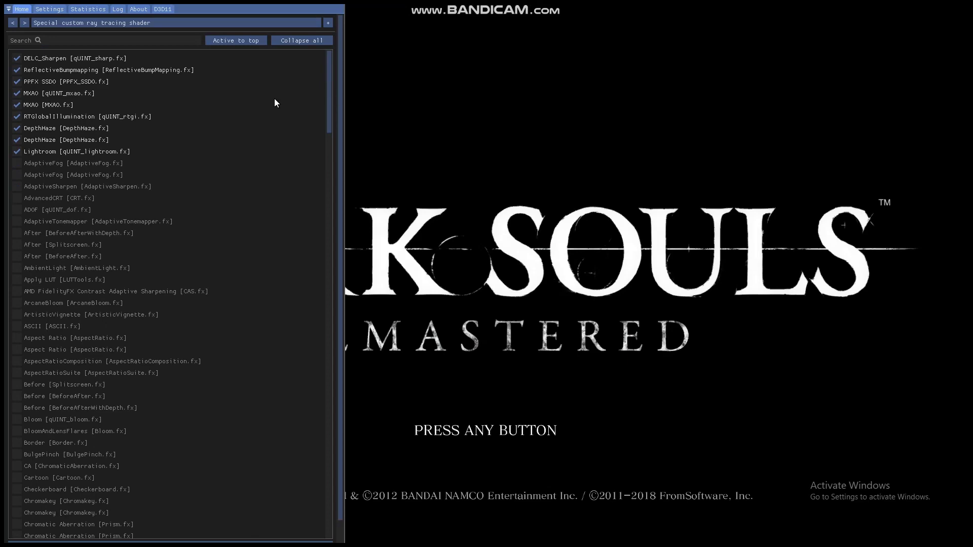
Close the ReShade overlay, acknowledge the improper-quit and offline-mode notices, and load into the saved game
key("Home")
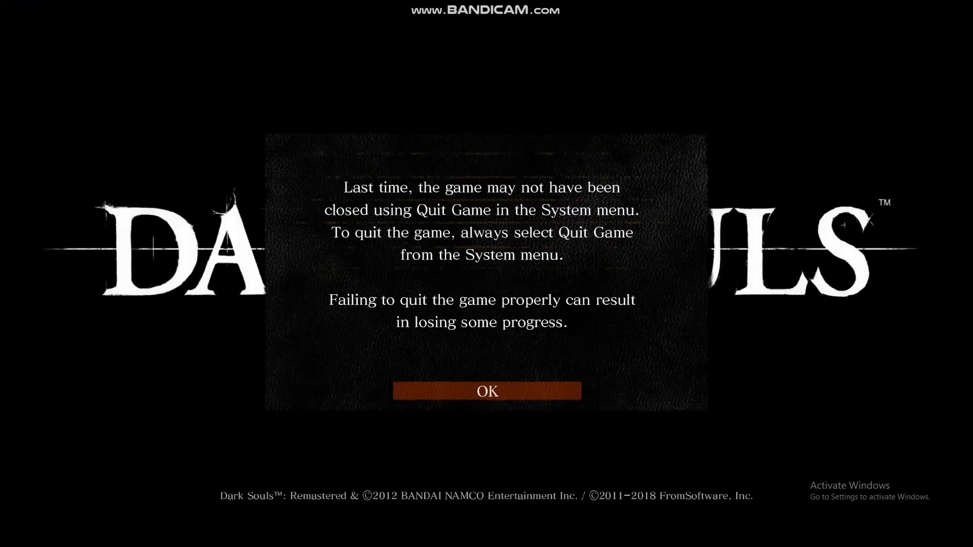
key("Return")
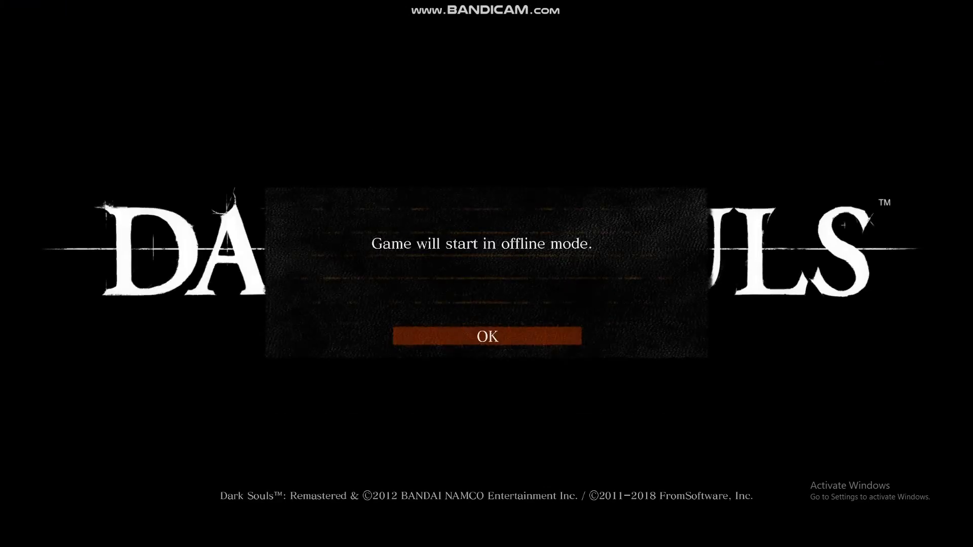
key("Return")
key("Return")
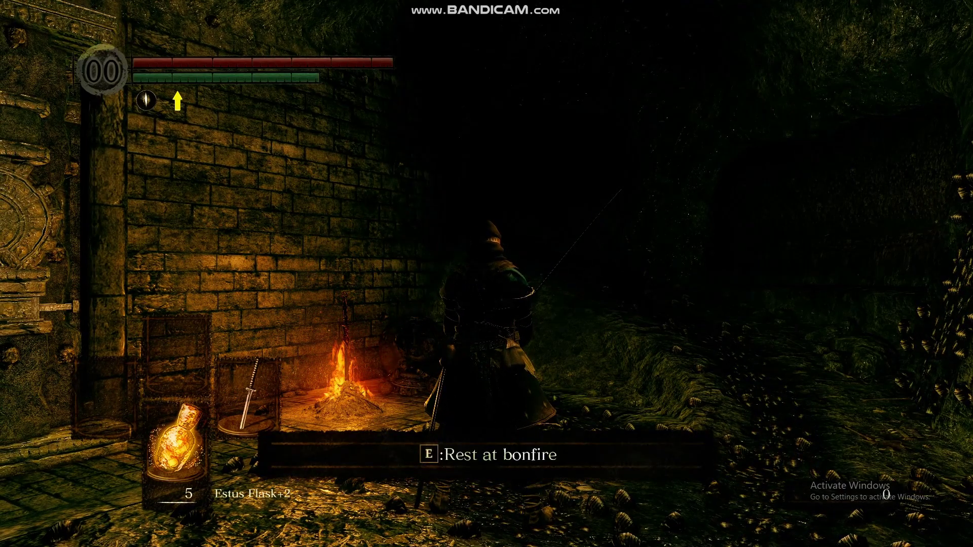
Compare the scene near the bonfire from different angles with the ReShade effects switched off and on, and return to Steam
key("j")
key("s")
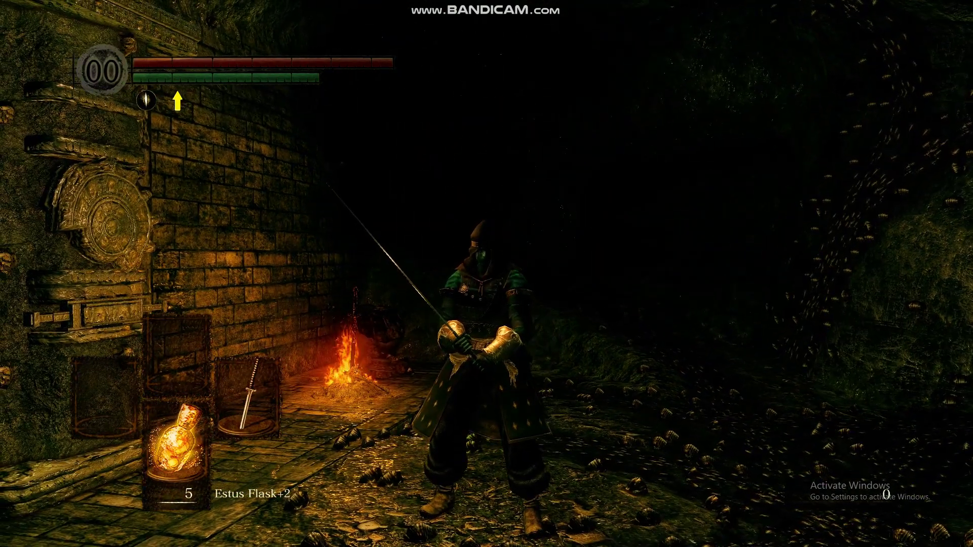
key("d")
key("w")
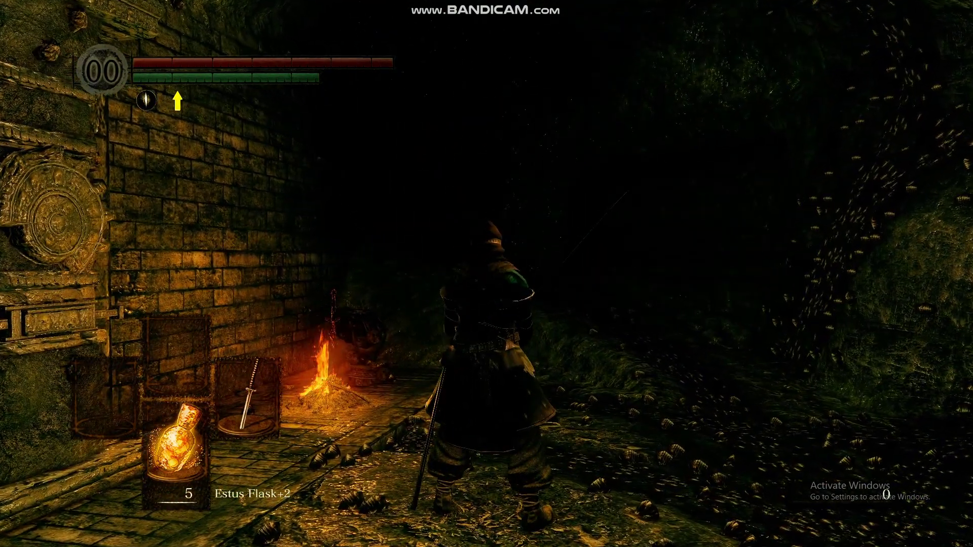
key("Scroll_Lock")
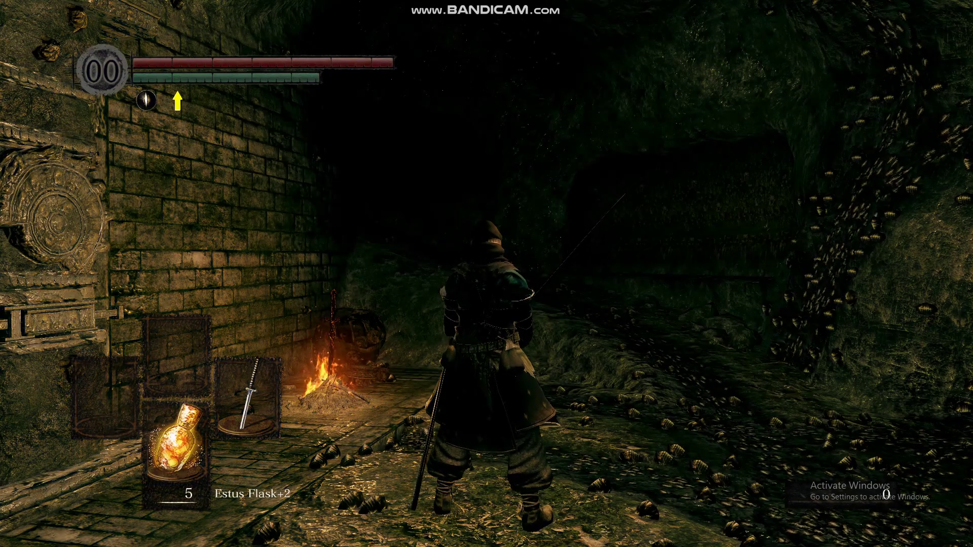
key("Scroll_Lock")
key("a")
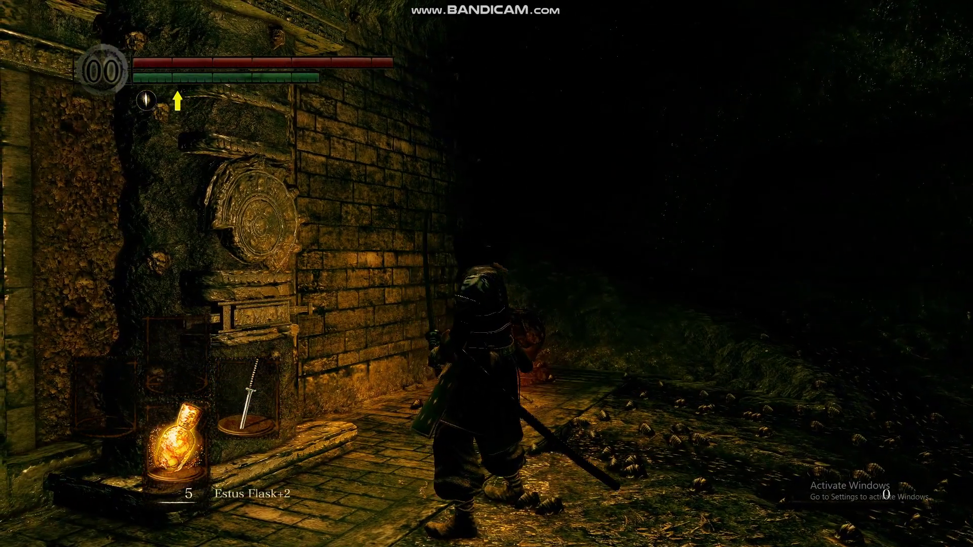
key("Scroll_Lock")
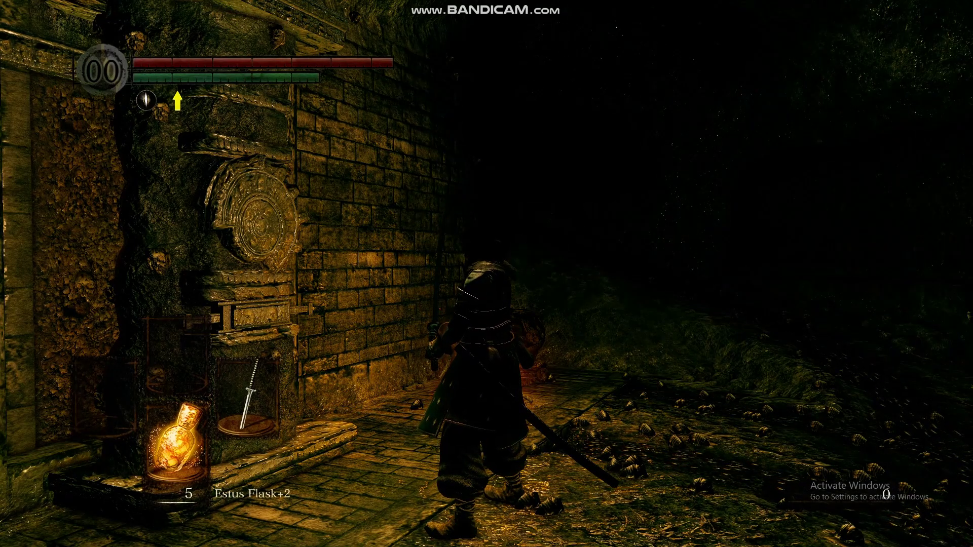
key("alt+Tab")
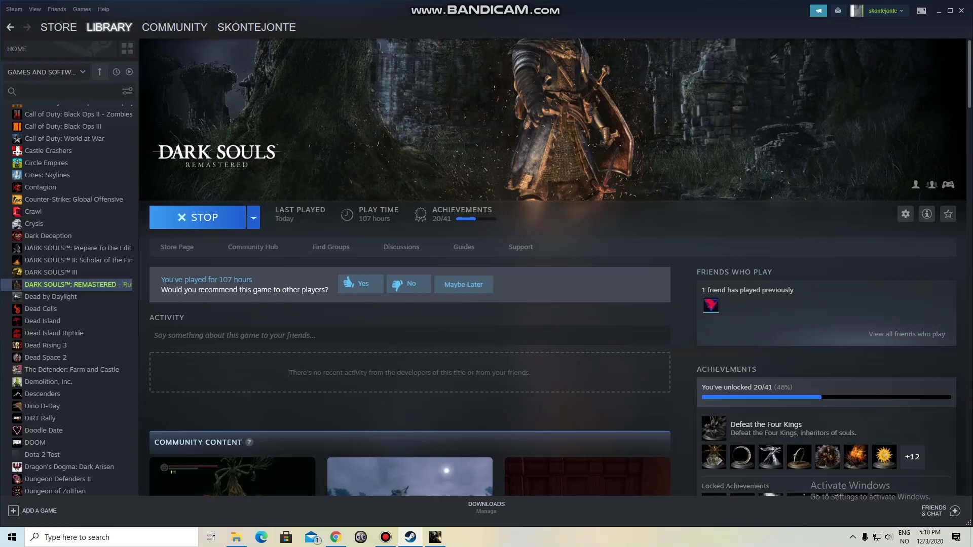